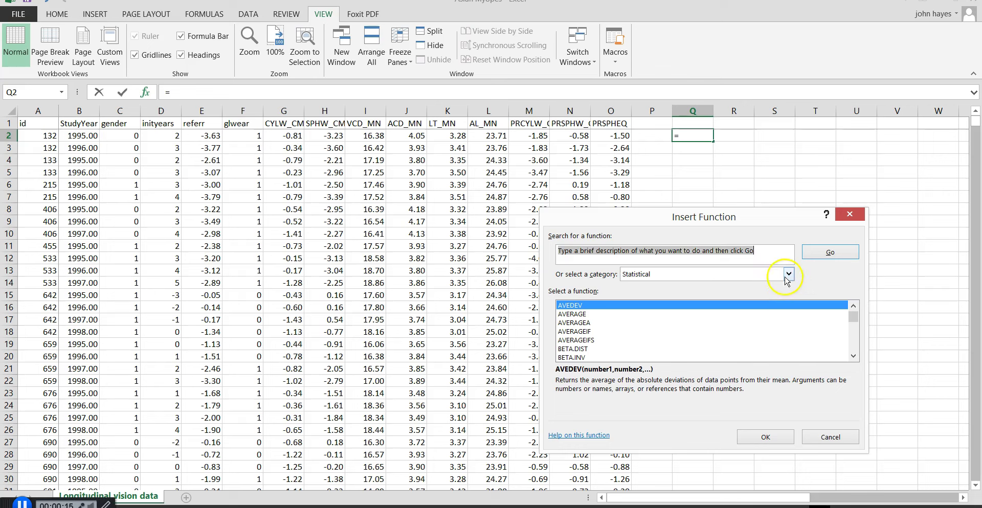
Choose the CORREL function from the Statistical category for cell Q2.
{"action": "left_click", "coordinate": [789, 276]}
{"action": "left_click_drag", "start_coordinate": [854, 317], "coordinate": [856, 326]}
{"action": "left_click", "coordinate": [564, 314]}
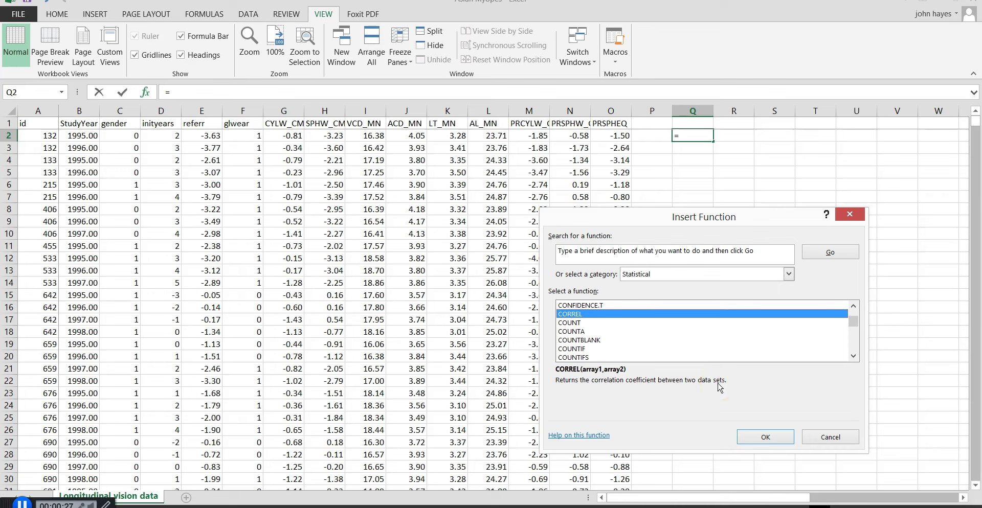
{"action": "left_click", "coordinate": [766, 437]}
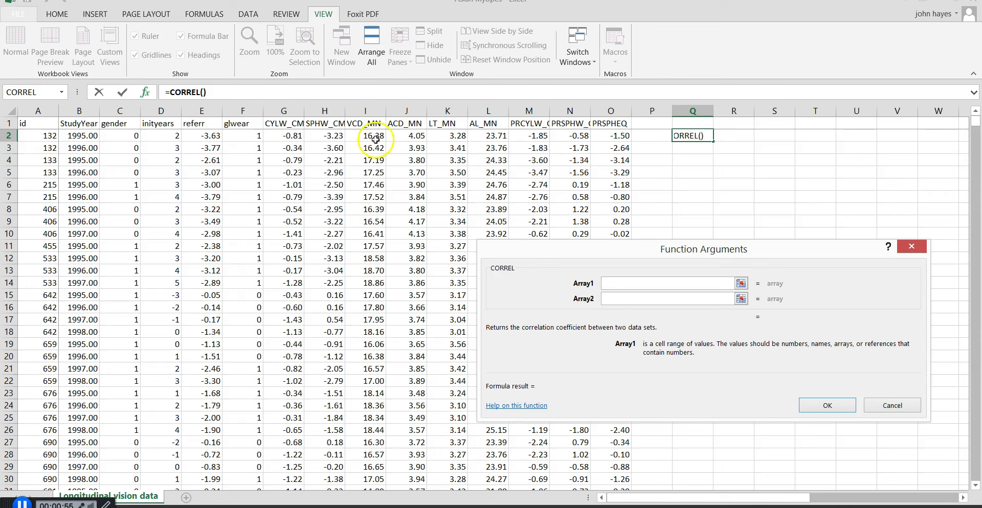
Set the first CORREL array to the full VCD_MN data, I2:I650, extending past the blank cells.
{"action": "left_click", "coordinate": [374, 137]}
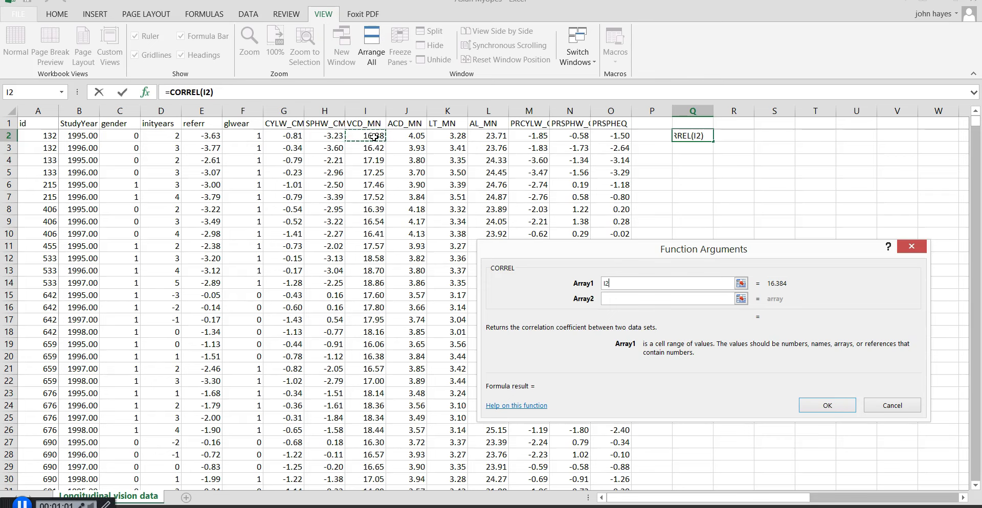
{"action": "key", "text": "ctrl+shift+Down"}
{"action": "key", "text": "ctrl+shift+Down"}
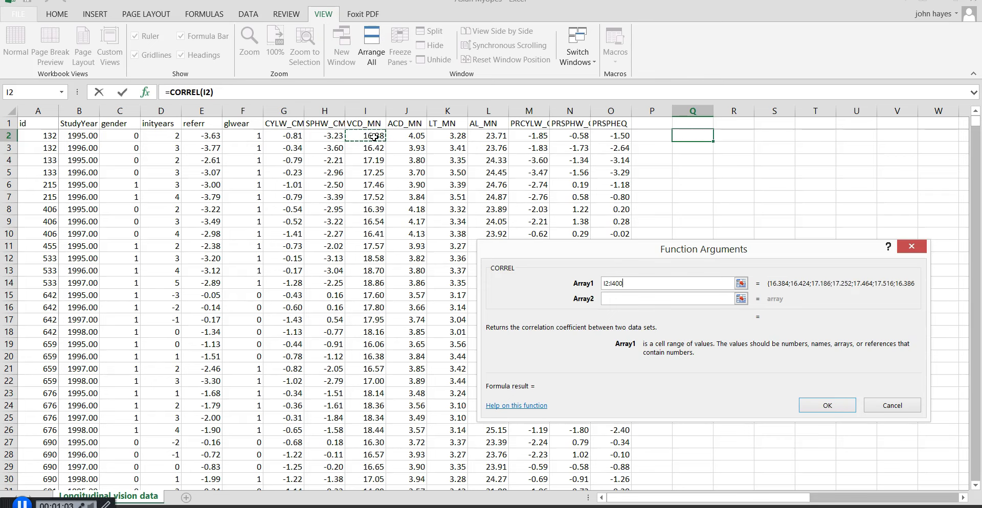
{"action": "key", "text": "ctrl+shift+Down"}
{"action": "key", "text": "ctrl+shift+Down"}
{"action": "key", "text": "ctrl+shift+Down"}
{"action": "key", "text": "ctrl+shift+Down"}
{"action": "key", "text": "ctrl+shift+Down"}
{"action": "key", "text": "ctrl+shift+Down"}
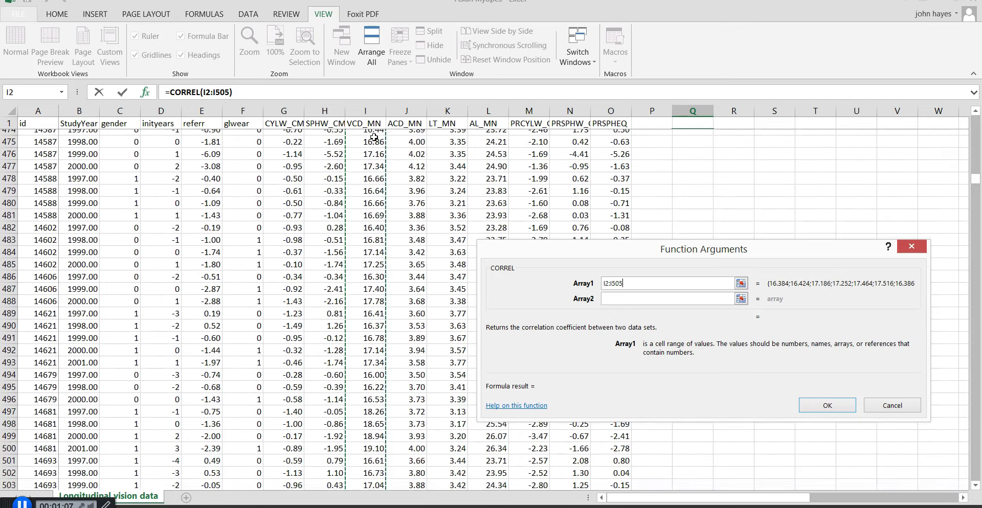
{"action": "key", "text": "ctrl+shift+Down"}
{"action": "key", "text": "ctrl+shift+Down"}
{"action": "key", "text": "ctrl+shift+Down"}
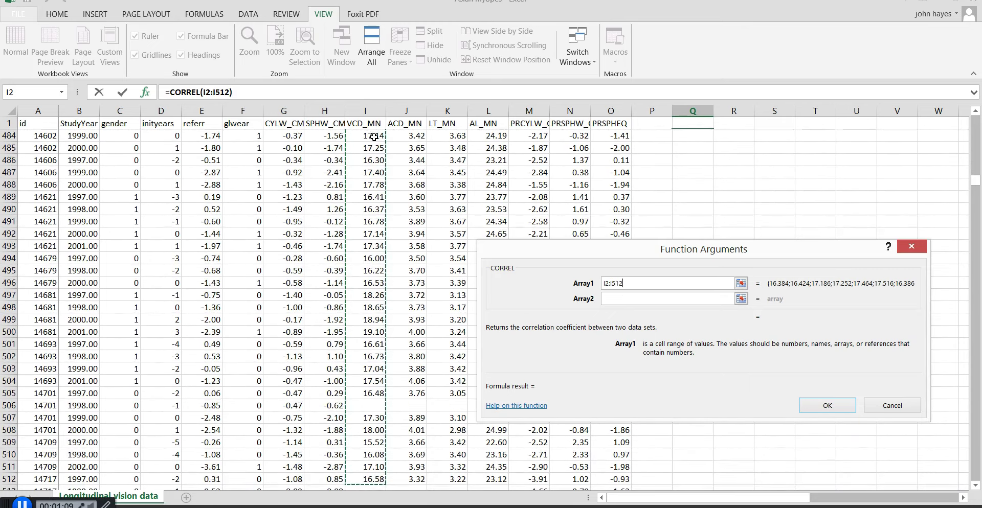
{"action": "key", "text": "ctrl+shift+Down"}
{"action": "key", "text": "ctrl+shift+Down"}
{"action": "key", "text": "ctrl+shift+Down"}
{"action": "key", "text": "ctrl+shift+Down"}
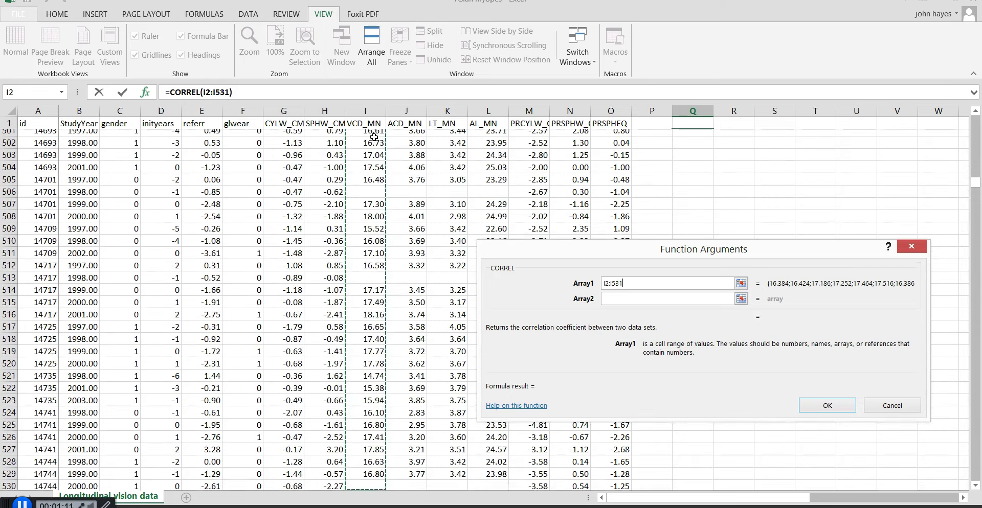
{"action": "key", "text": "ctrl+shift+Down"}
{"action": "key", "text": "ctrl+shift+Down"}
{"action": "key", "text": "ctrl+shift+Down"}
{"action": "key", "text": "ctrl+shift+Down"}
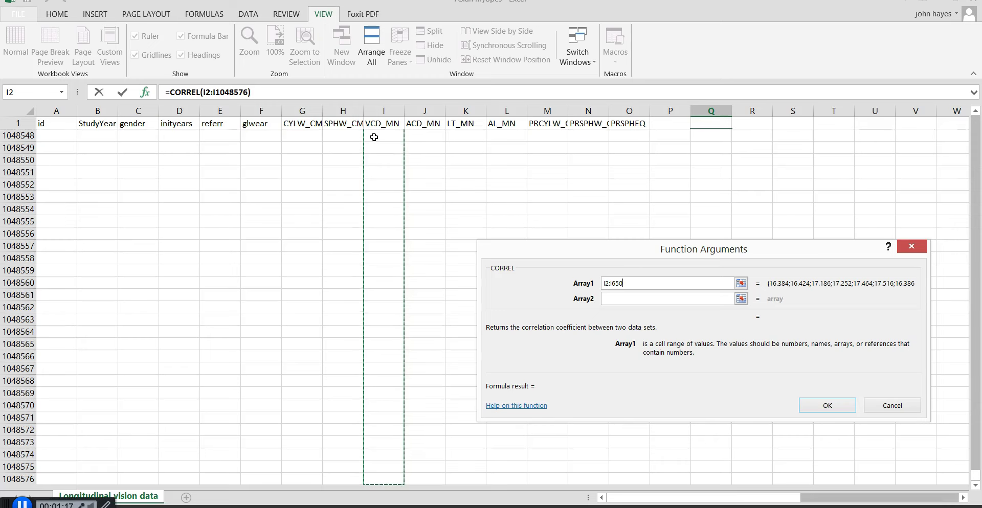
{"action": "key", "text": "ctrl+shift+Up"}
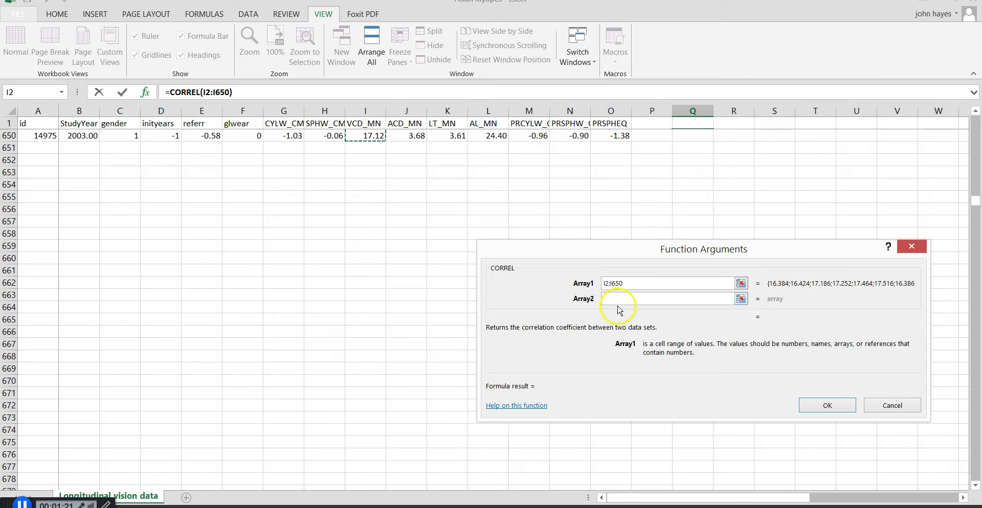
Copy the first array's range I2:I650 into the second CORREL array.
{"action": "left_click", "coordinate": [633, 298]}
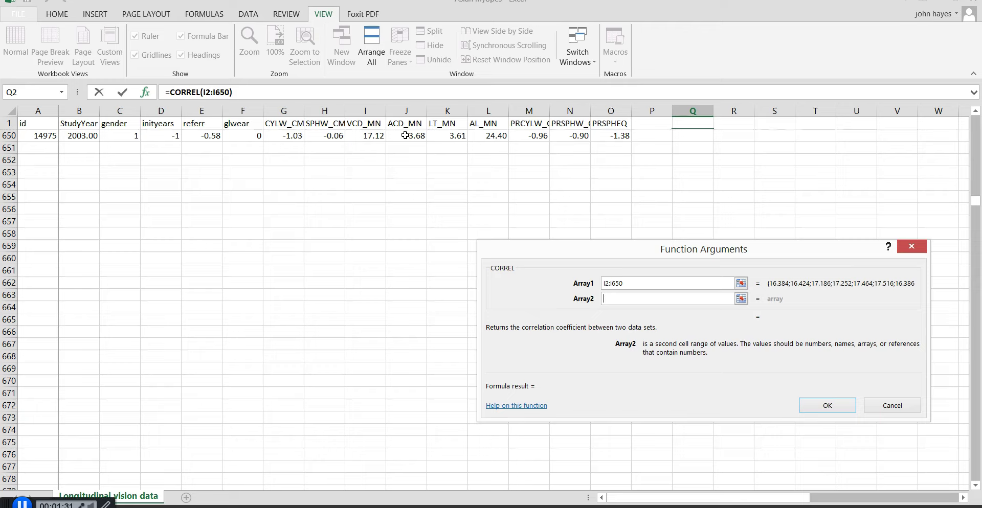
{"action": "left_click", "coordinate": [614, 283]}
{"action": "double_click", "coordinate": [614, 283]}
{"action": "key", "text": "ctrl+c"}
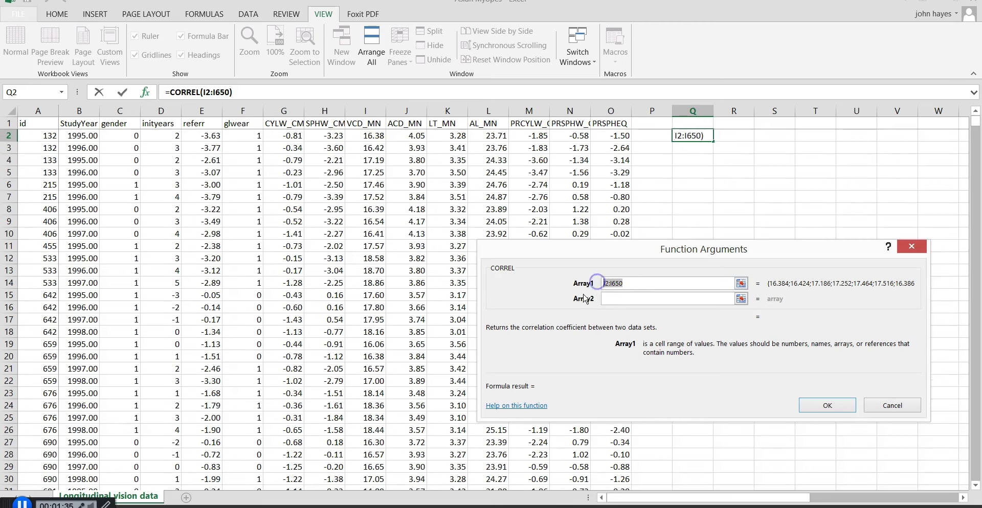
{"action": "left_click", "coordinate": [620, 300]}
{"action": "key", "text": "ctrl+v"}
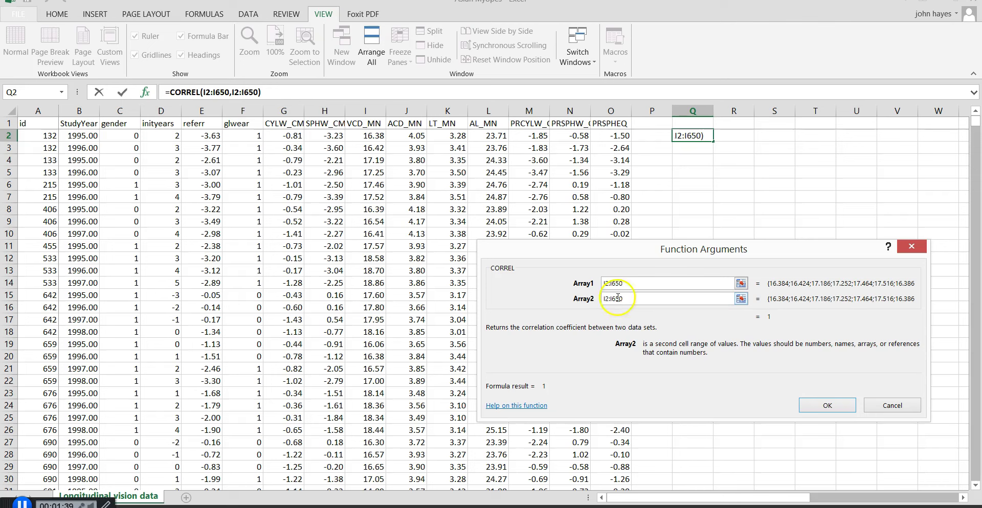
Change the formula's first range to the ACD_MN data, J2:J650, and complete the correlation in Q2.
{"action": "left_click", "coordinate": [204, 91]}
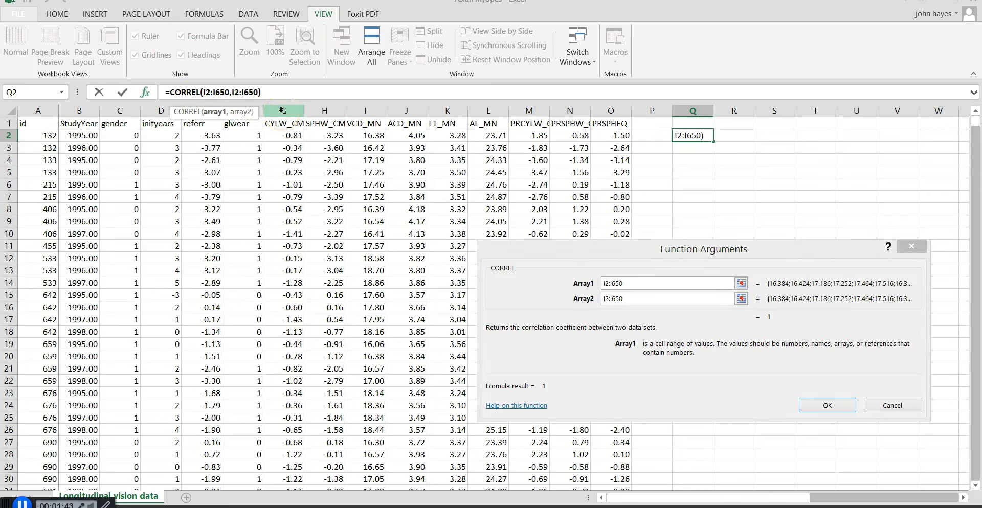
{"action": "key", "text": "Delete"}
{"action": "type", "text": "j"}
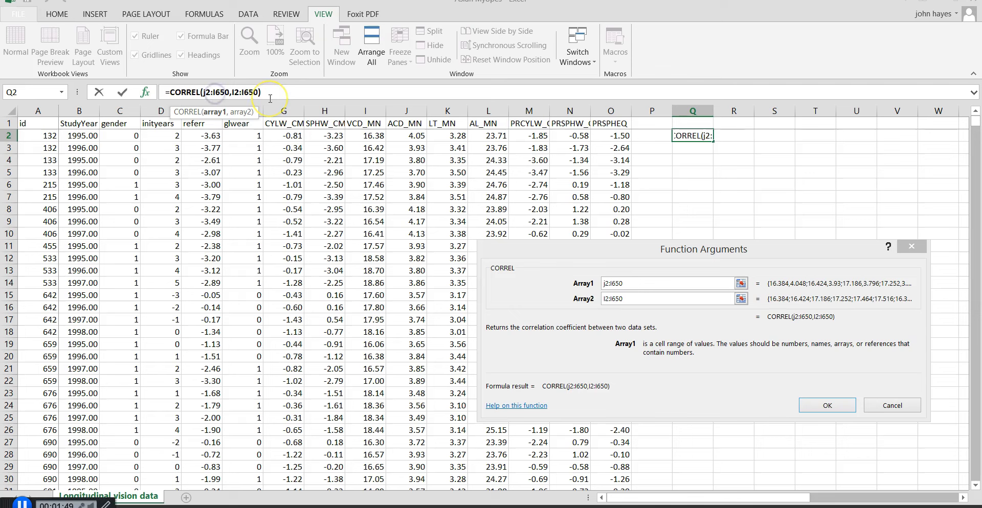
{"action": "key", "text": "Delete"}
{"action": "type", "text": "j"}
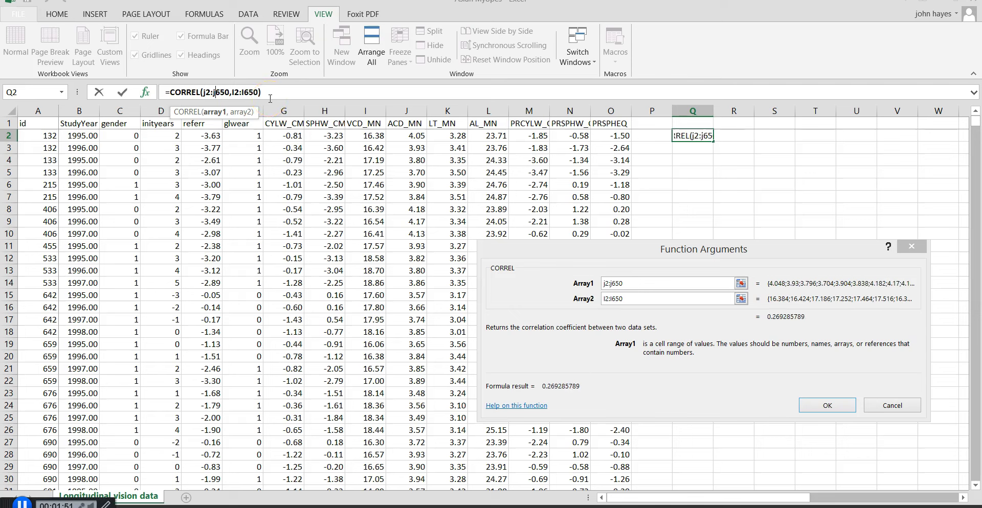
{"action": "left_click", "coordinate": [228, 92]}
{"action": "left_click", "coordinate": [816, 409]}
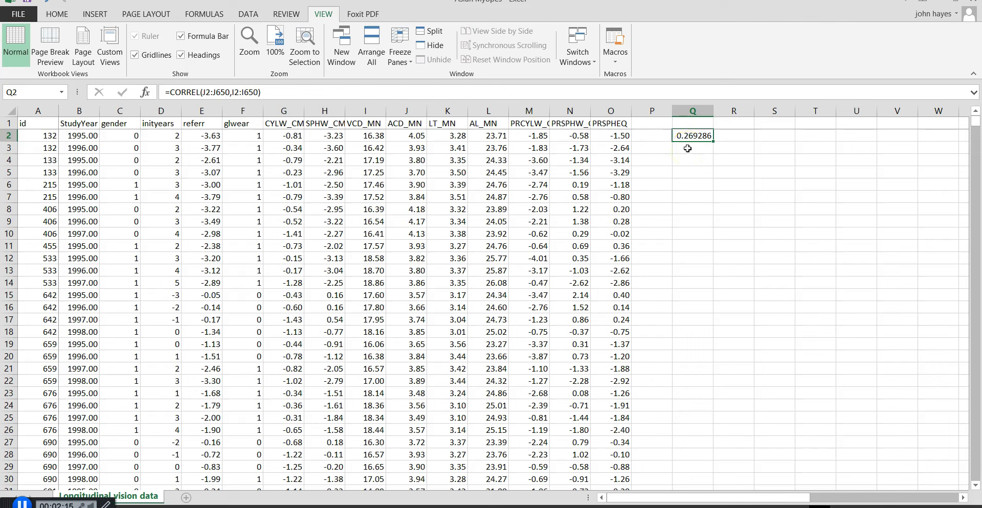
Label the correlation rows "VCD v ACD" in P2 and "lt v al" in P3.
{"action": "left_click", "coordinate": [635, 129]}
{"action": "left_click_drag", "start_coordinate": [634, 129], "coordinate": [634, 136]}
{"action": "left_click", "coordinate": [634, 136]}
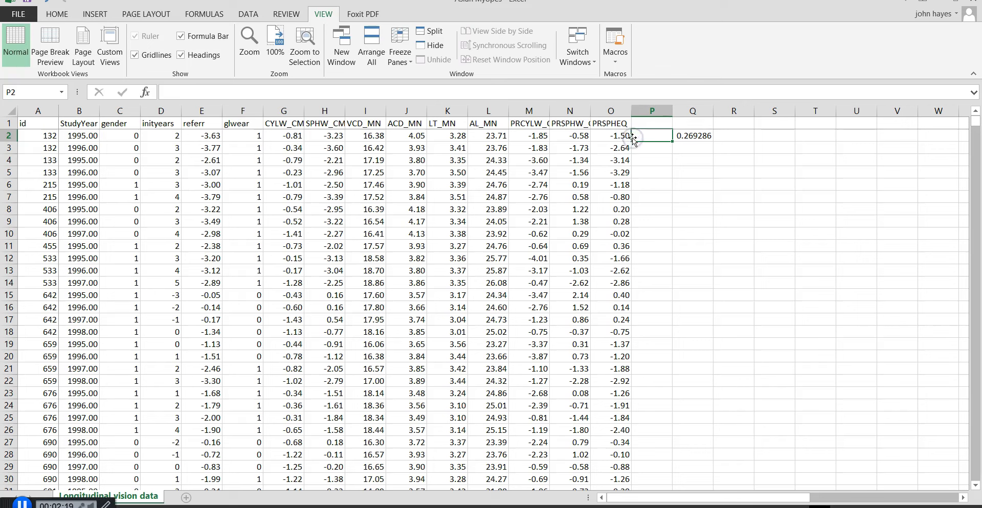
{"action": "type", "text": "VCD v"}
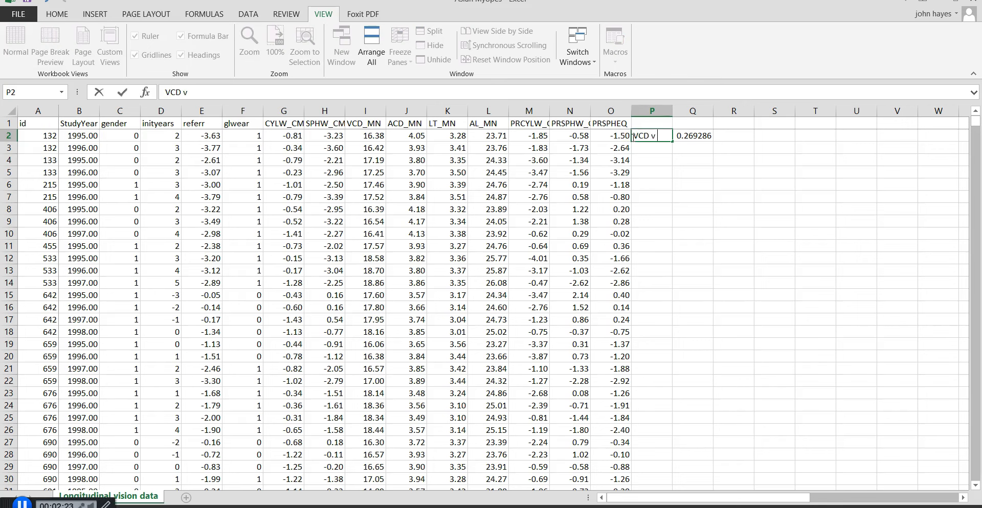
{"action": "type", "text": " ACD"}
{"action": "key", "text": "Return"}
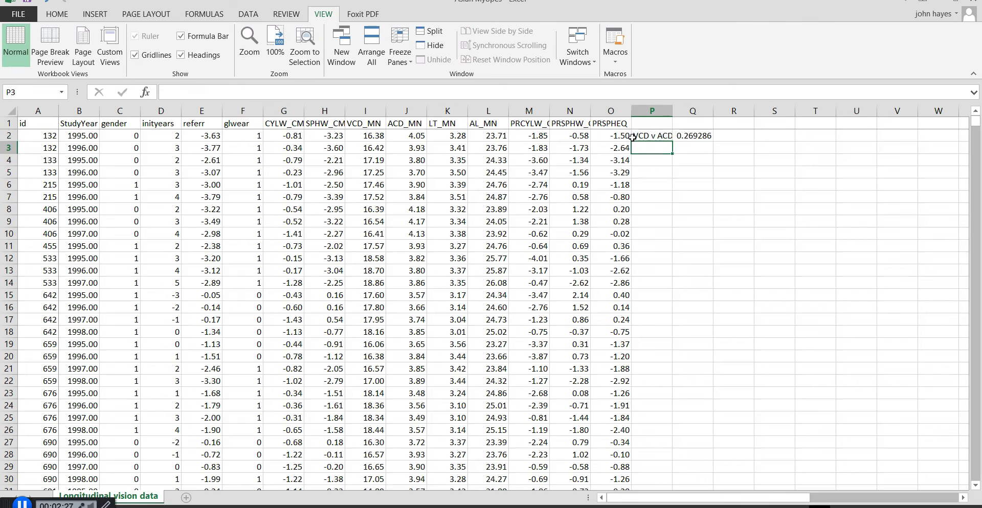
{"action": "type", "text": "lt v al"}
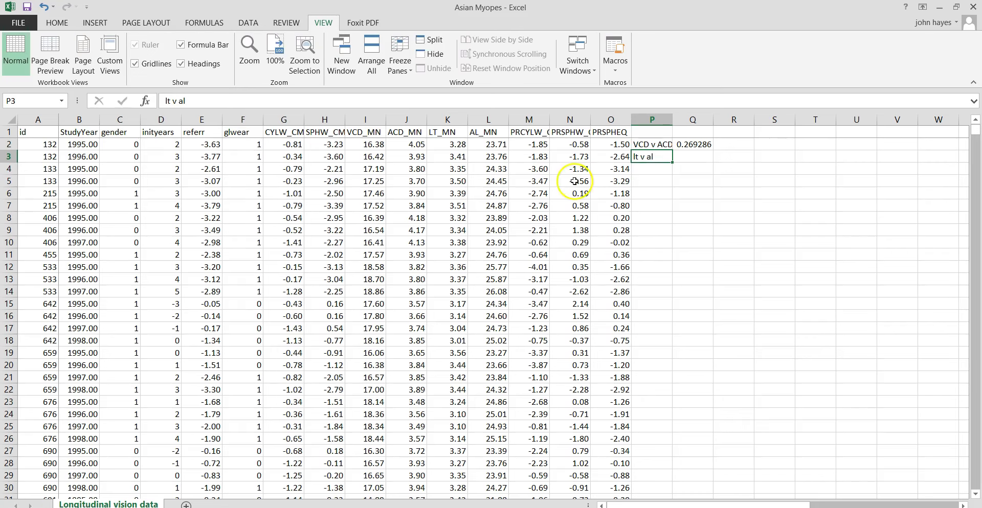
Fill the Q2 correlation formula down to Q3 and change its ranges to L2:L650 and K2:K650.
{"action": "left_click", "coordinate": [692, 139]}
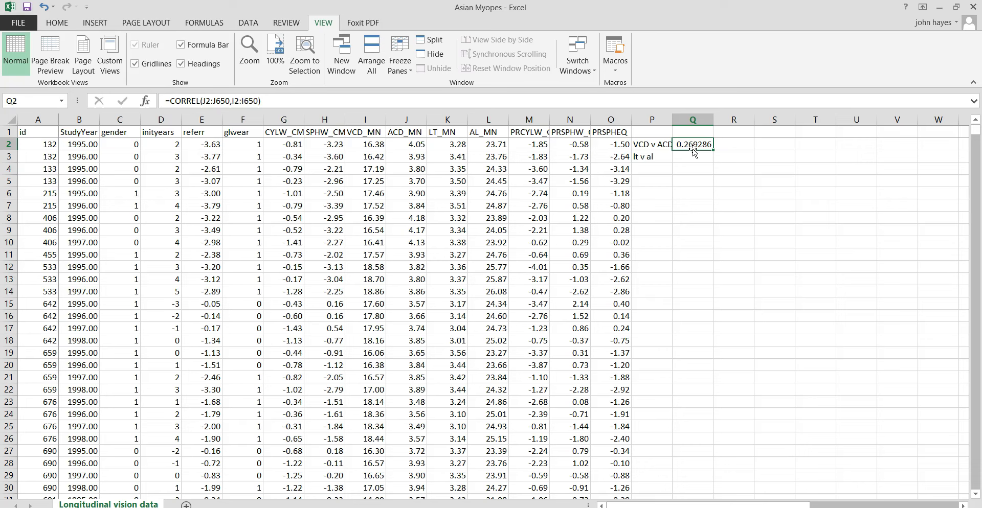
{"action": "left_click_drag", "start_coordinate": [711, 149], "coordinate": [710, 159]}
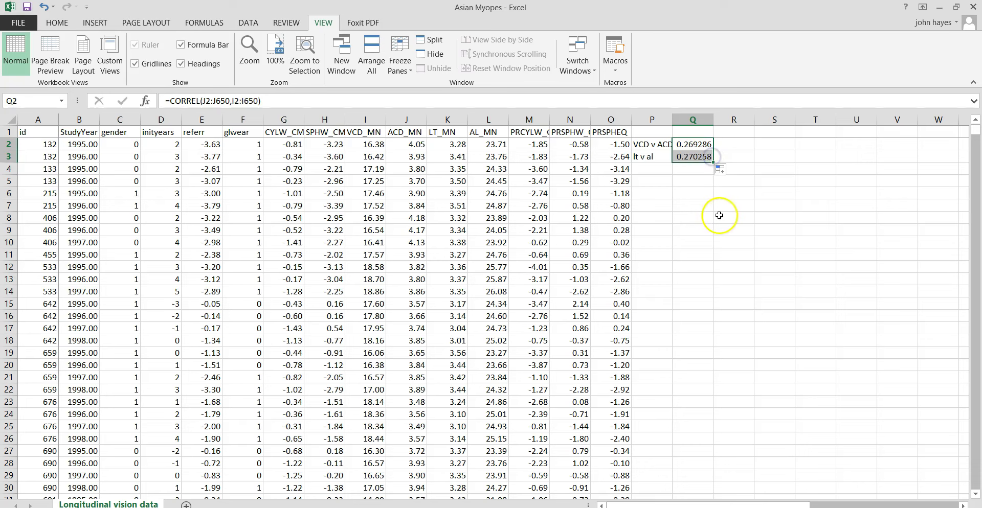
{"action": "left_click", "coordinate": [690, 156]}
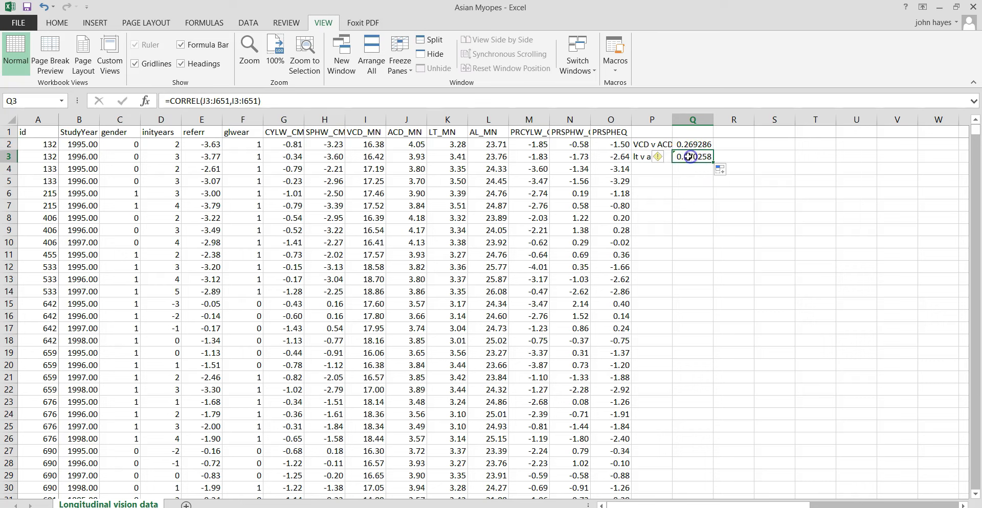
{"action": "left_click", "coordinate": [232, 101]}
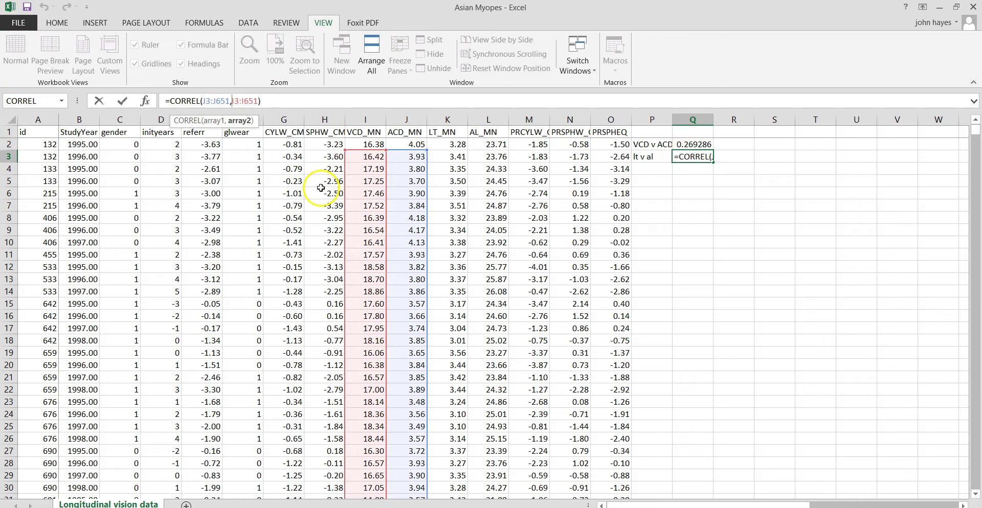
{"action": "left_click_drag", "start_coordinate": [365, 150], "coordinate": [484, 144]}
{"action": "left_click_drag", "start_coordinate": [976, 131], "coordinate": [967, 87]}
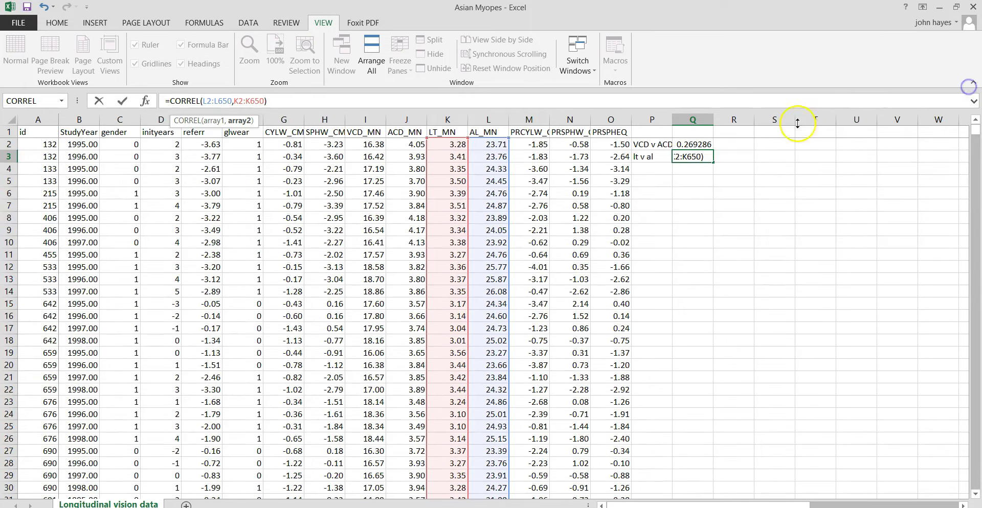
{"action": "key", "text": "Return"}
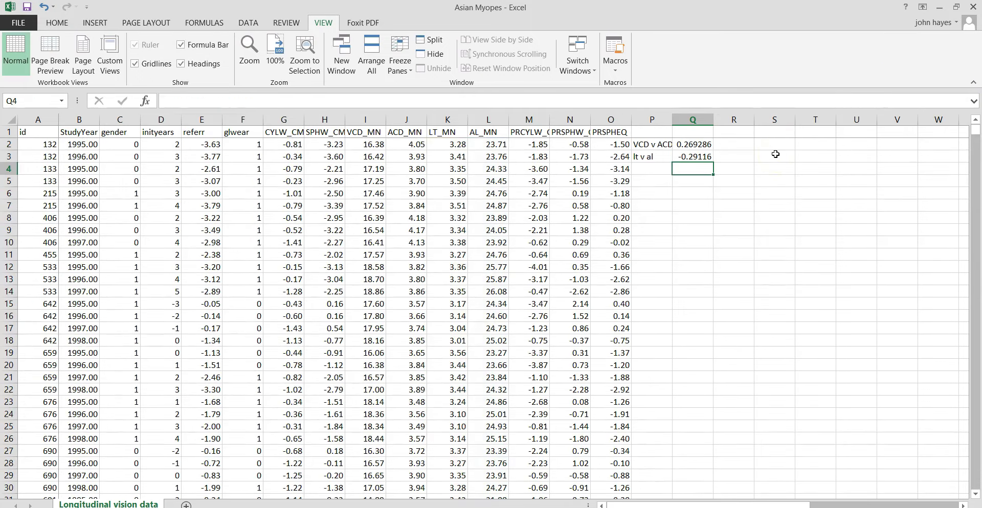
Review the correlation formula in Q2 and select the VCD_MN and ACD_MN data downward from row 2.
{"action": "left_click", "coordinate": [689, 145]}
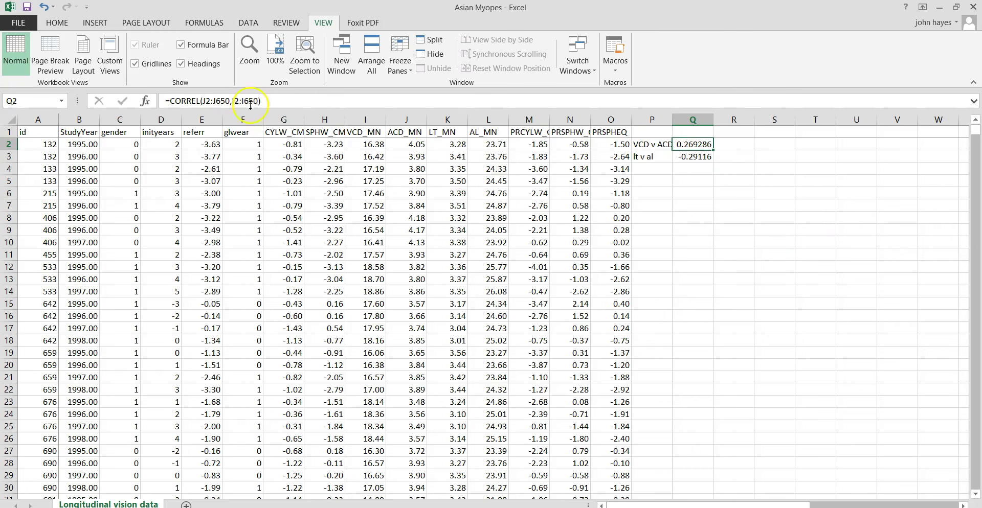
{"action": "left_click", "coordinate": [369, 143]}
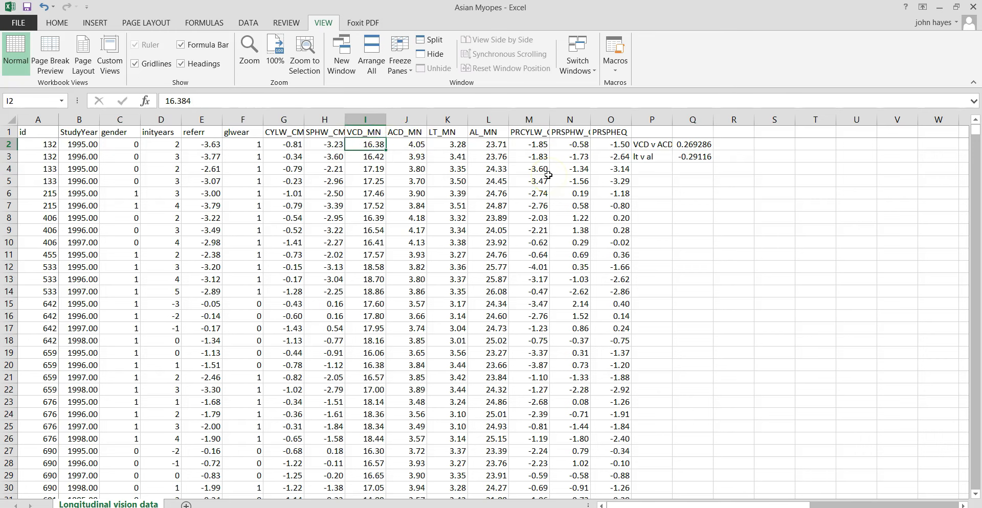
{"action": "key", "text": "shift+Right"}
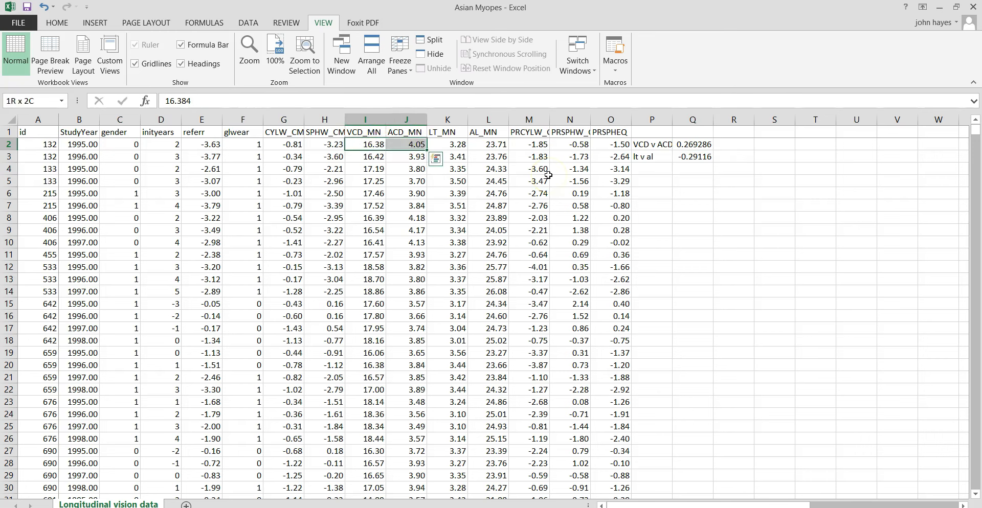
{"action": "key", "text": "ctrl+shift+Down"}
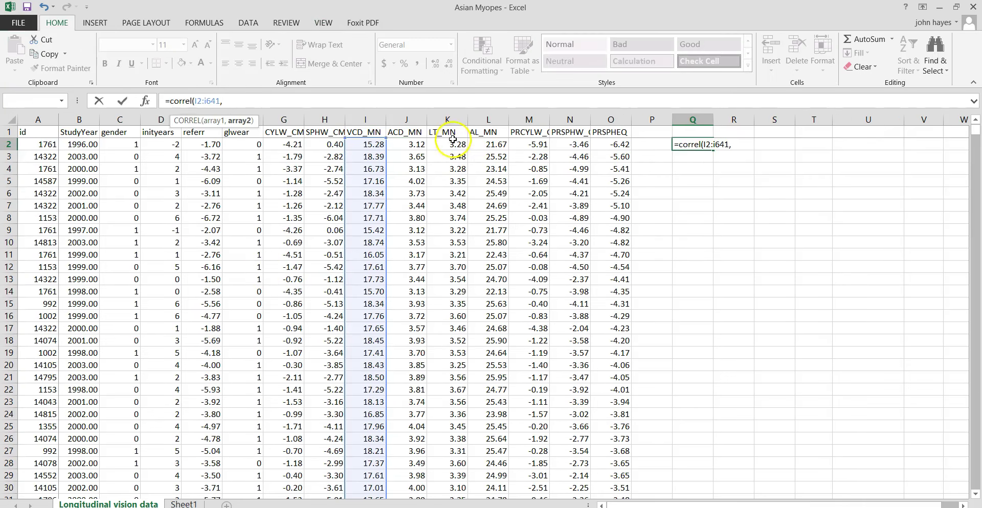
Complete the CORREL formula in Q2 with the ACD_MN data J2:J641 as the second array.
{"action": "left_click", "coordinate": [412, 145]}
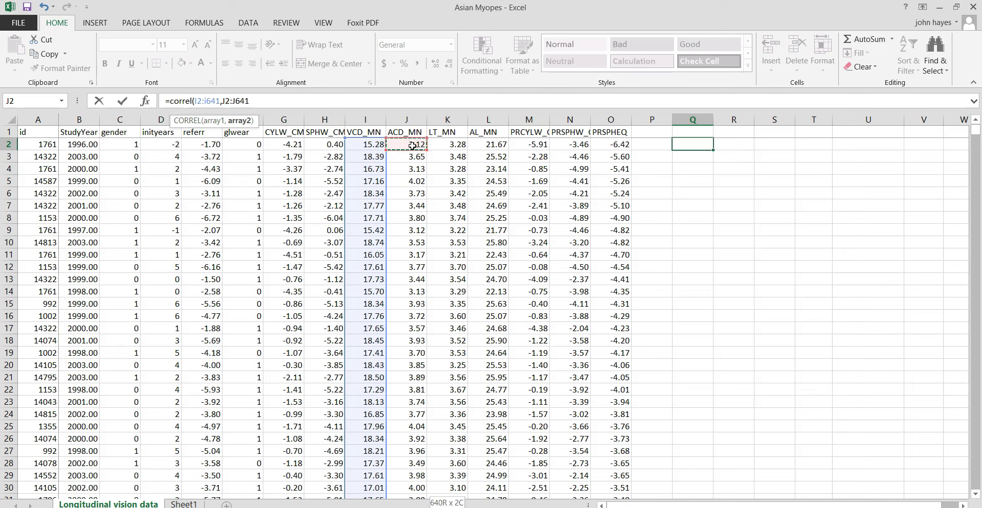
{"action": "key", "text": "ctrl+shift+Down"}
{"action": "type", "text": ")"}
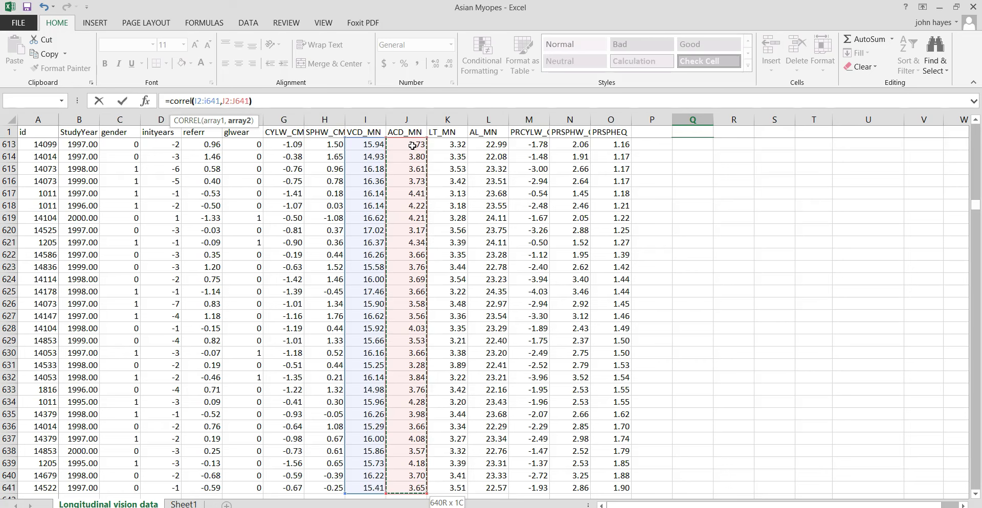
{"action": "left_click_drag", "start_coordinate": [976, 204], "coordinate": [975, 104]}
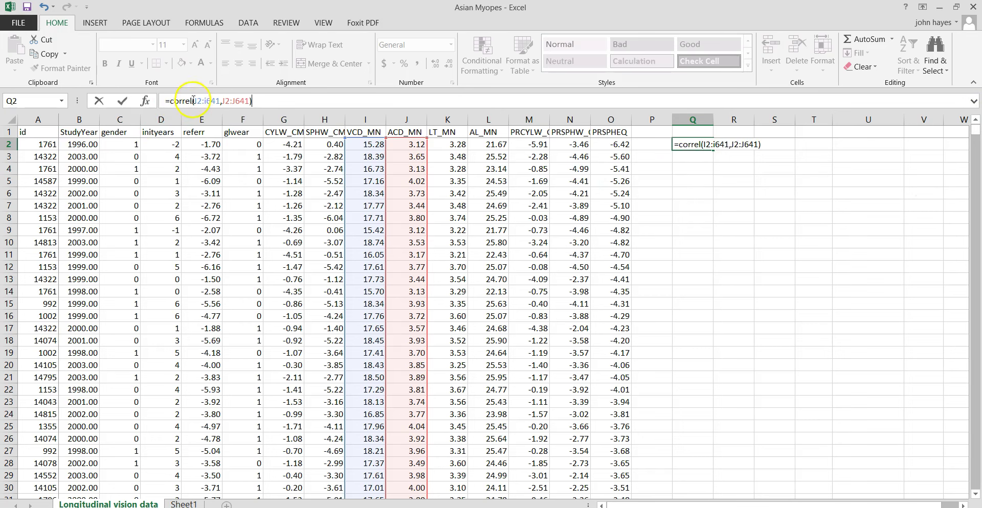
{"action": "left_click", "coordinate": [234, 101]}
{"action": "key", "text": "Return"}
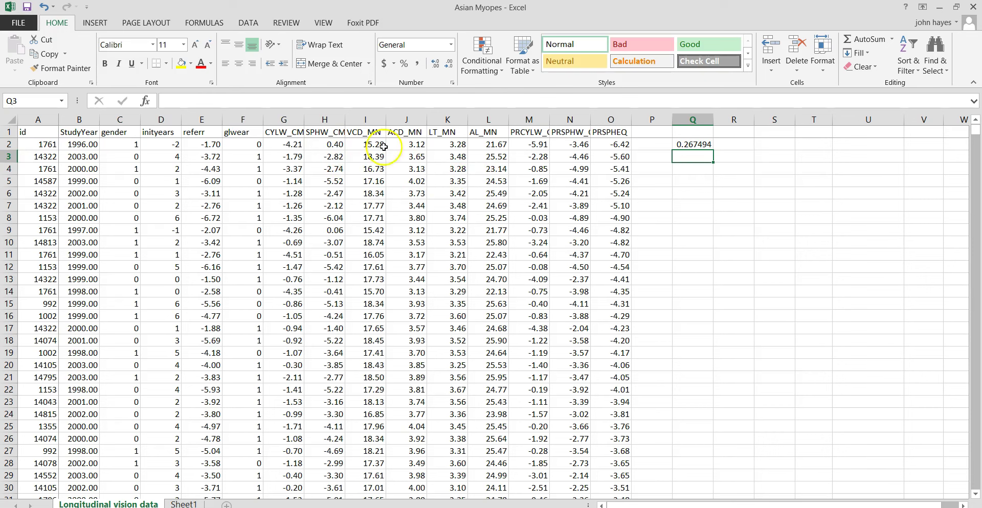
{"action": "left_click_drag", "start_coordinate": [402, 143], "coordinate": [450, 166]}
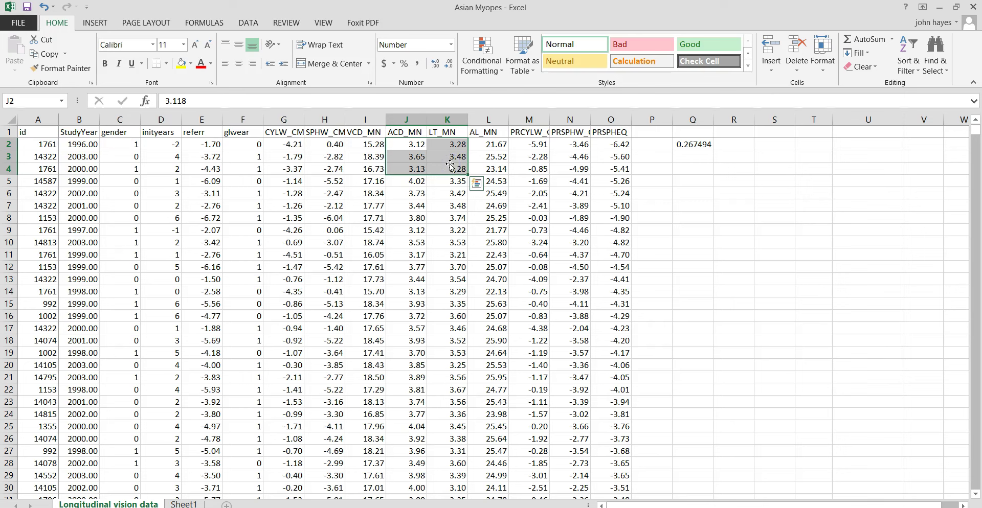
Insert a scatter chart of the VCD_MN and ACD_MN data in I2:J641 and move it over columns E to L below row 9.
{"action": "left_click", "coordinate": [352, 145]}
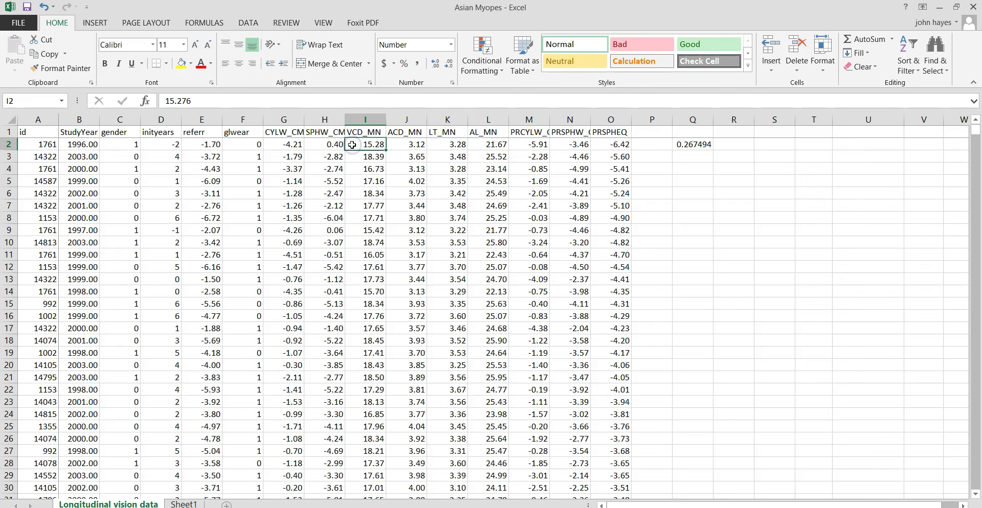
{"action": "key", "text": "shift+Right"}
{"action": "key", "text": "ctrl+shift+Down"}
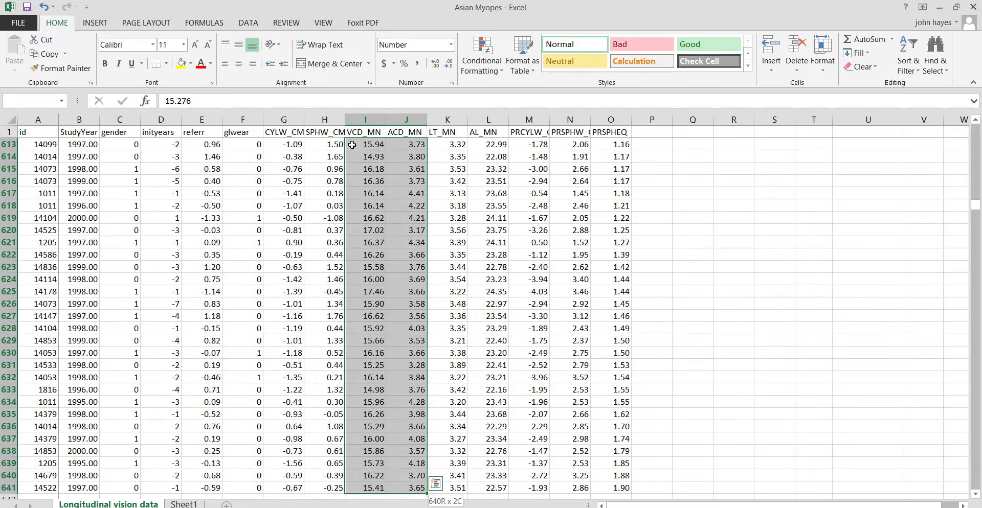
{"action": "left_click_drag", "start_coordinate": [974, 207], "coordinate": [974, 125]}
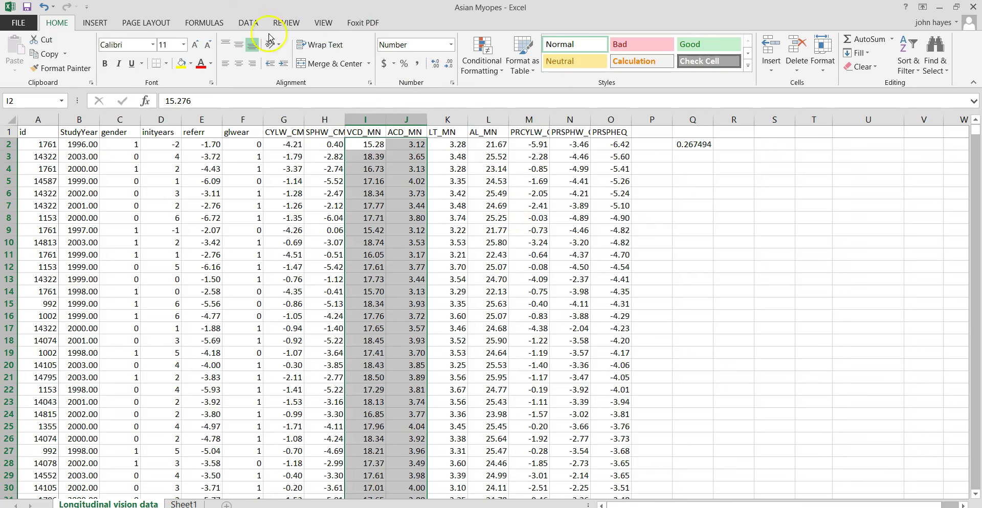
{"action": "left_click", "coordinate": [91, 25]}
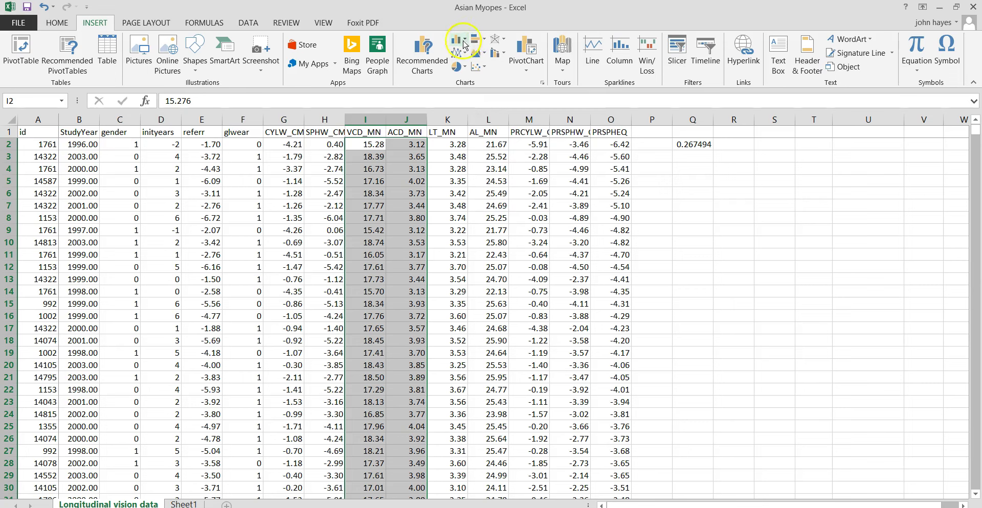
{"action": "left_click", "coordinate": [476, 68]}
{"action": "left_click", "coordinate": [480, 100]}
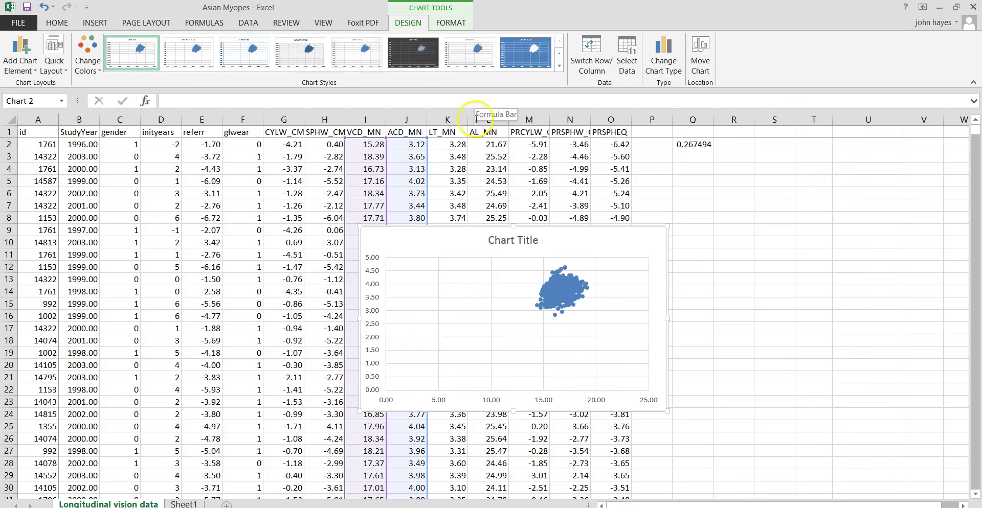
{"action": "left_click_drag", "start_coordinate": [415, 228], "coordinate": [272, 236]}
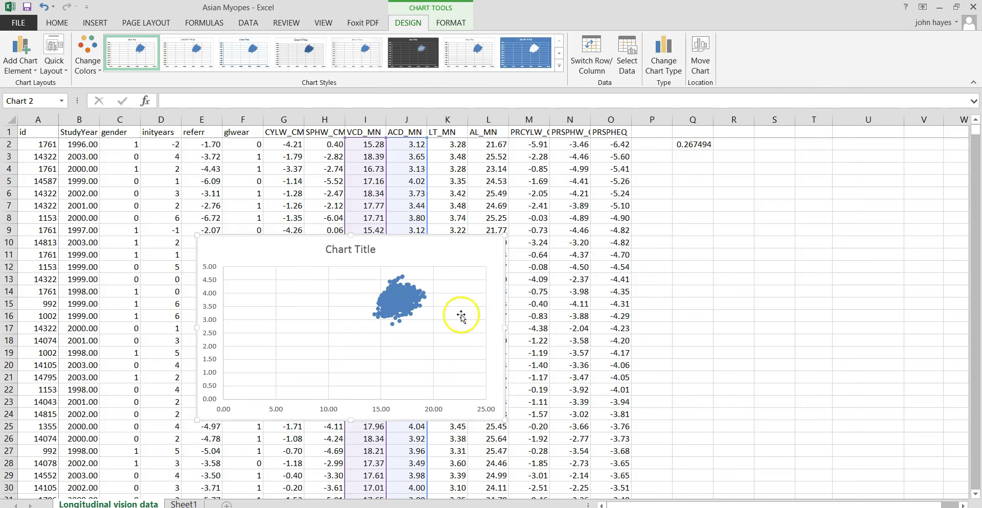
Set the minimum bound of the scatter chart's horizontal axis to 14.
{"action": "scroll", "coordinate": [434, 307], "scroll_direction": "down", "scroll_amount": 2}
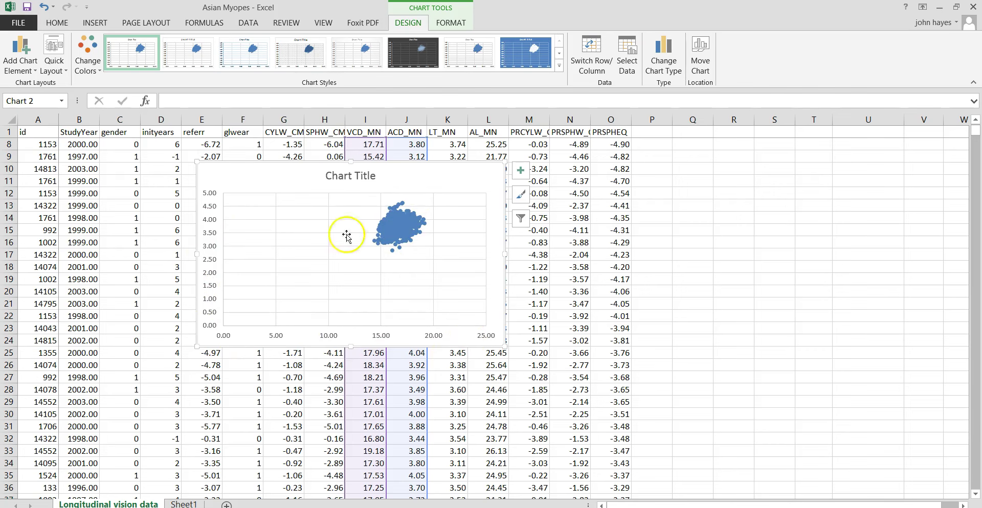
{"action": "left_click", "coordinate": [377, 336]}
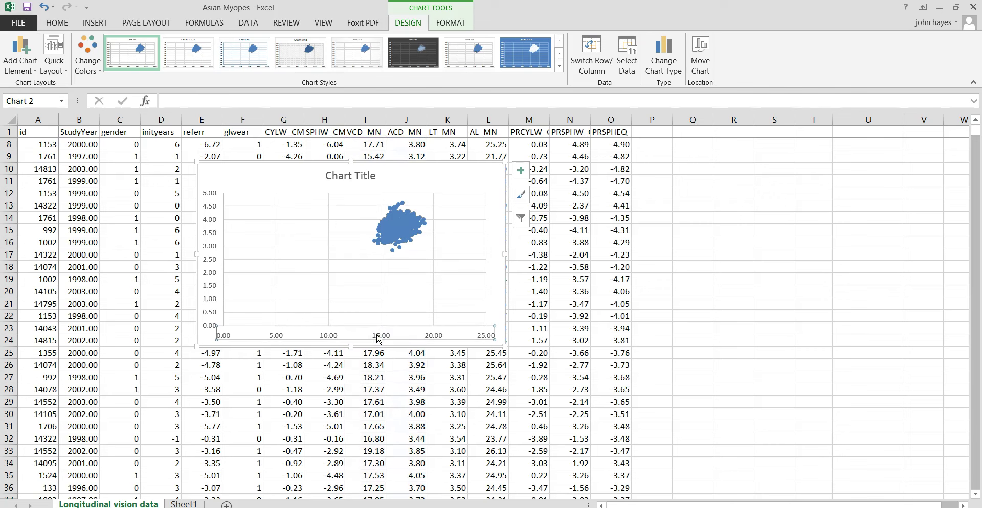
{"action": "left_click", "coordinate": [379, 340]}
{"action": "double_click", "coordinate": [380, 337]}
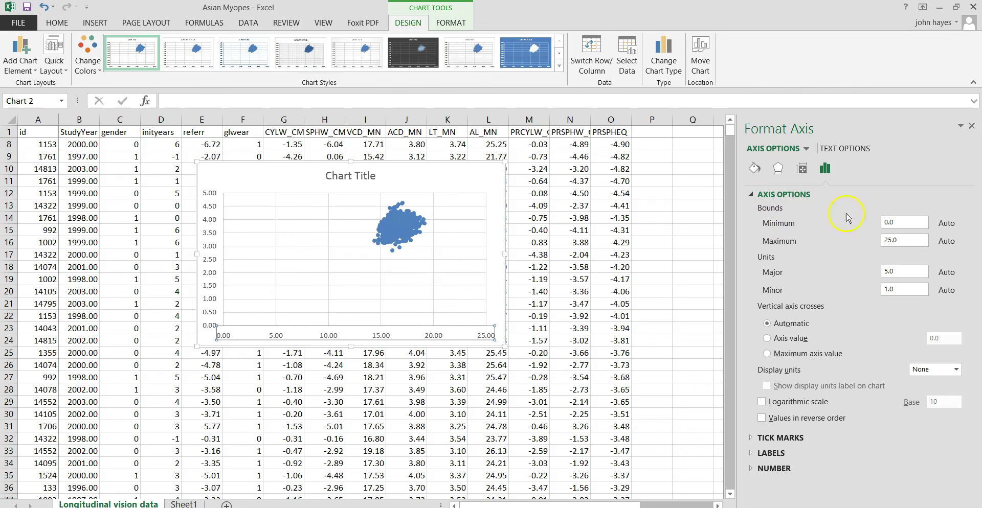
{"action": "left_click", "coordinate": [898, 224]}
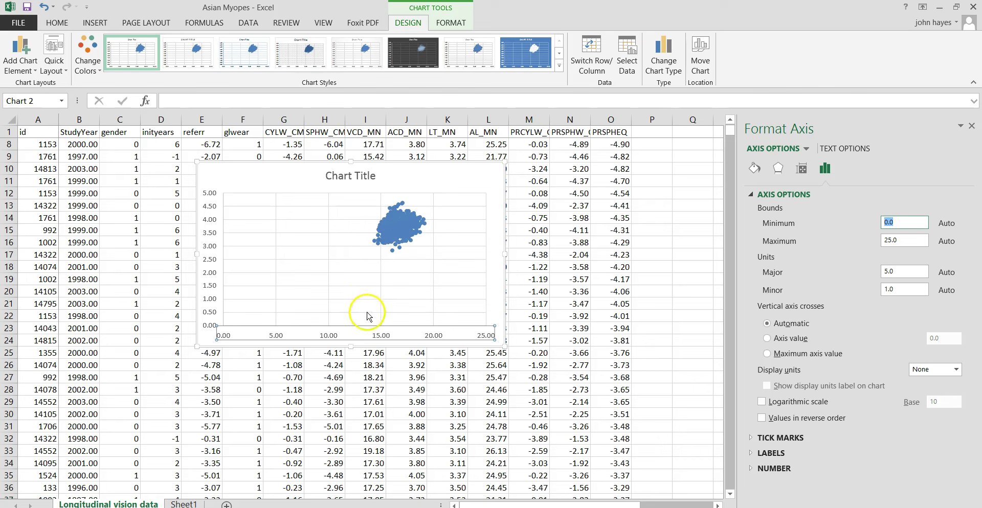
{"action": "left_click", "coordinate": [844, 233]}
{"action": "key", "text": "Num_Lock"}
{"action": "type", "text": "14"}
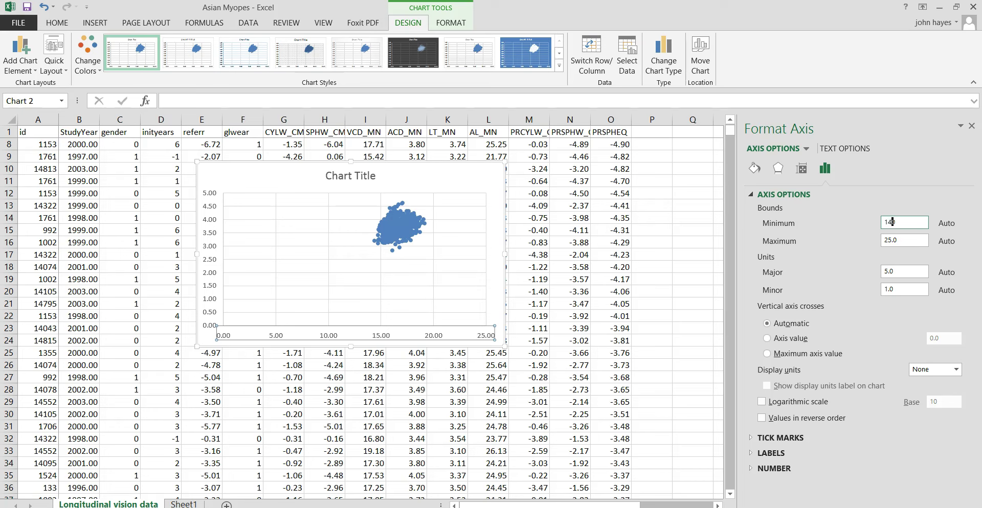
{"action": "key", "text": "Return"}
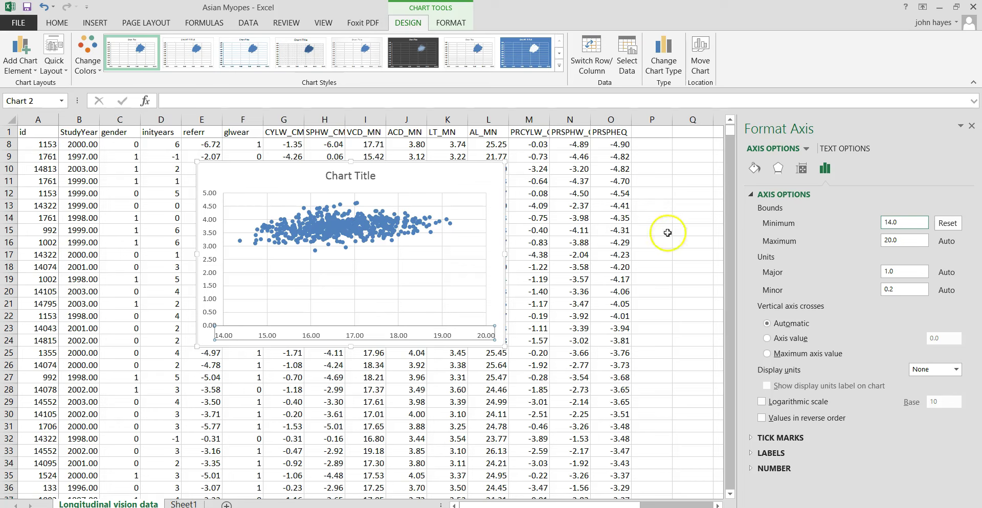
Set the minimum bound of the scatter chart's vertical axis to 2.5.
{"action": "left_click", "coordinate": [213, 263]}
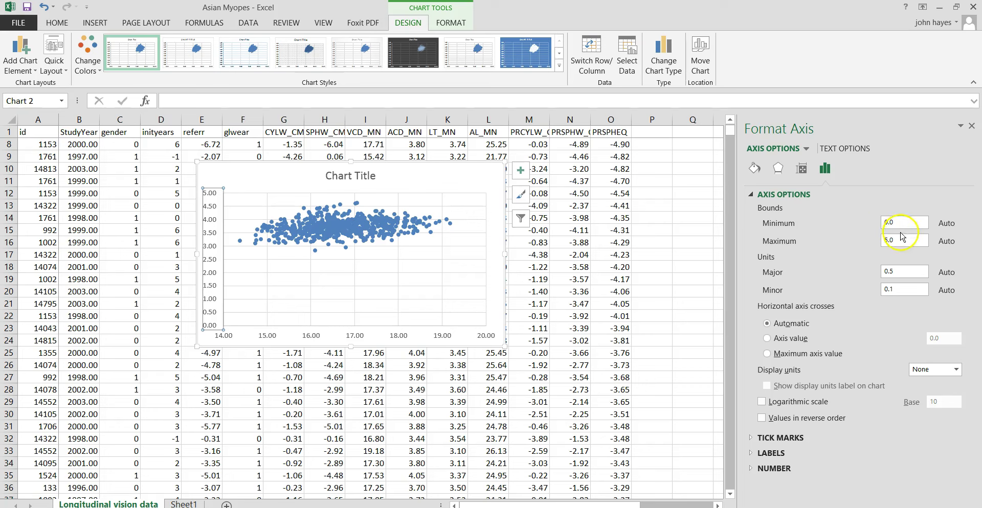
{"action": "double_click", "coordinate": [881, 228]}
{"action": "type", "text": "2.5"}
{"action": "key", "text": "Return"}
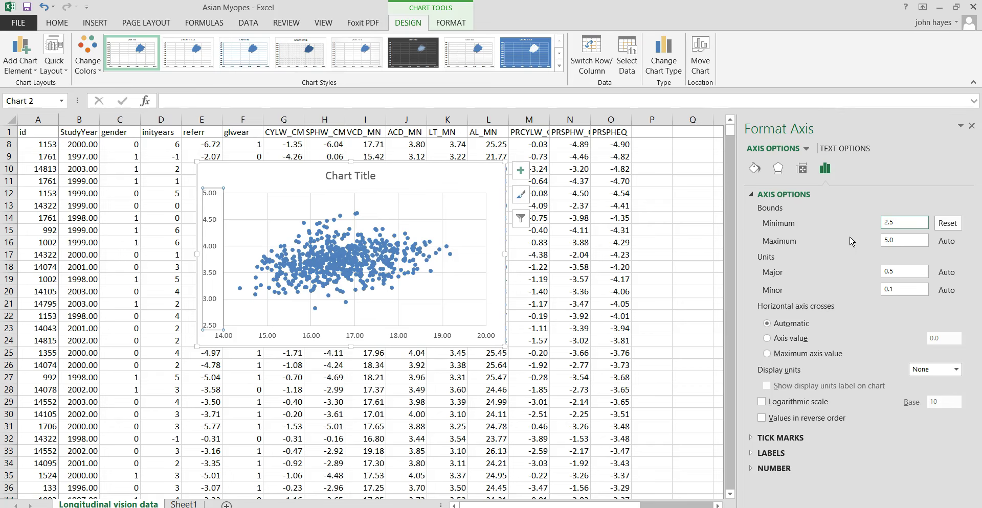
{"action": "scroll", "coordinate": [730, 123], "scroll_direction": "up", "scroll_amount": 1}
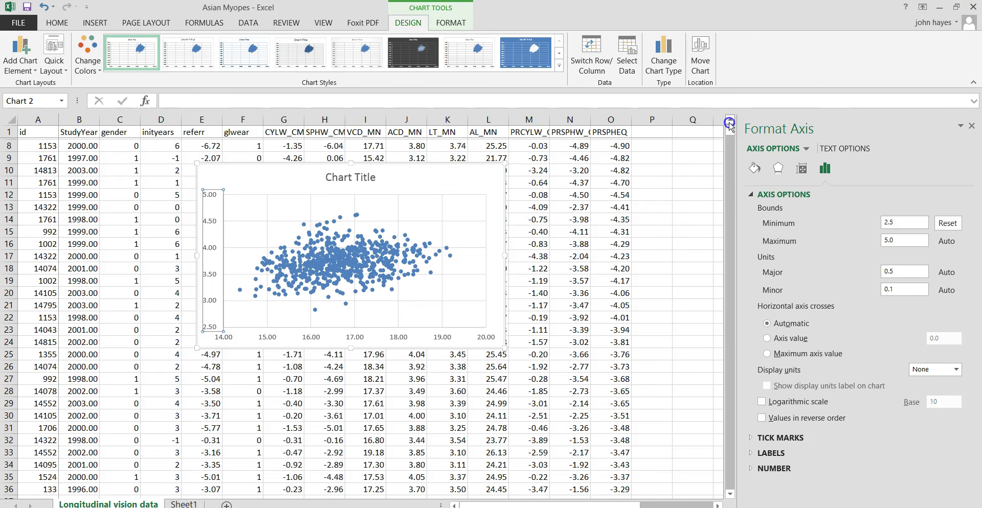
{"action": "scroll", "coordinate": [729, 124], "scroll_direction": "up", "scroll_amount": 1}
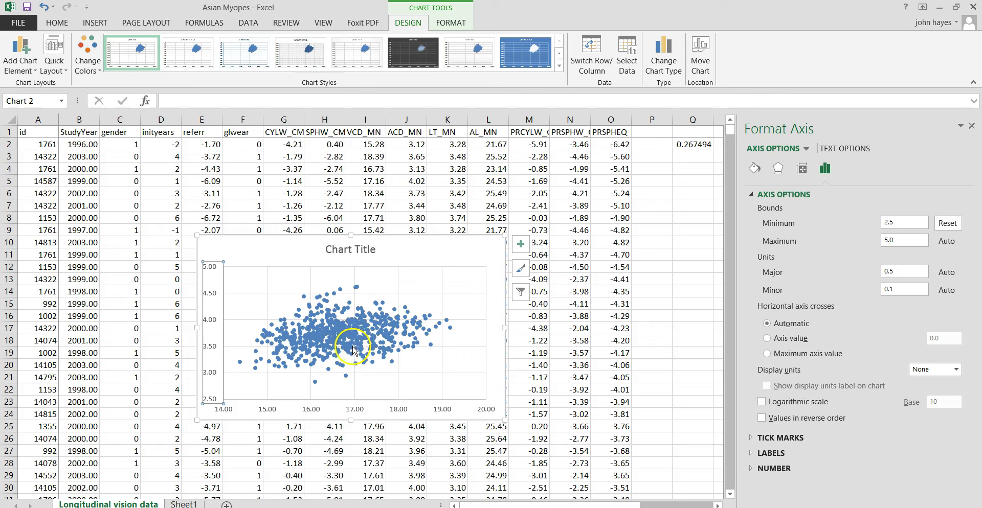
Delete the placeholder title from the scatter chart.
{"action": "mouse_move", "coordinate": [356, 367]}
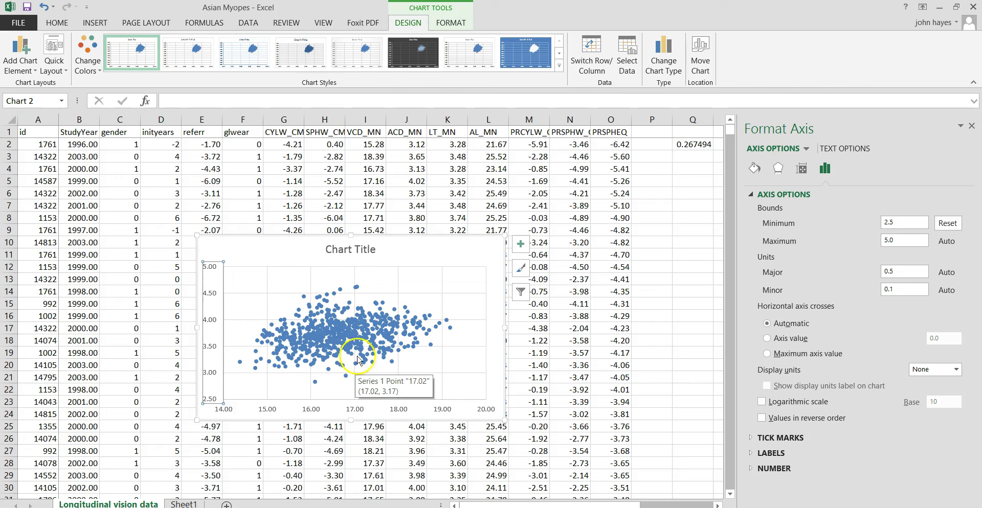
{"action": "mouse_move", "coordinate": [356, 294]}
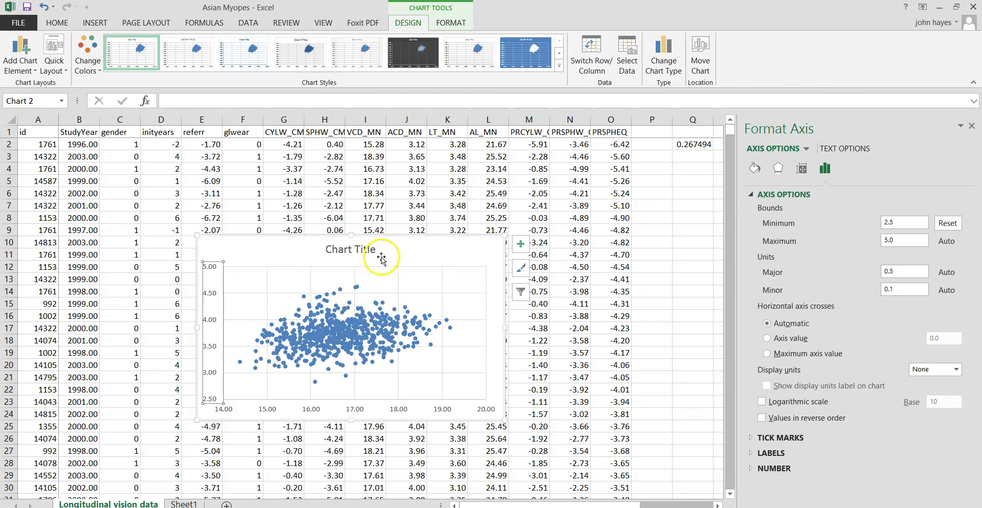
{"action": "left_click", "coordinate": [356, 251]}
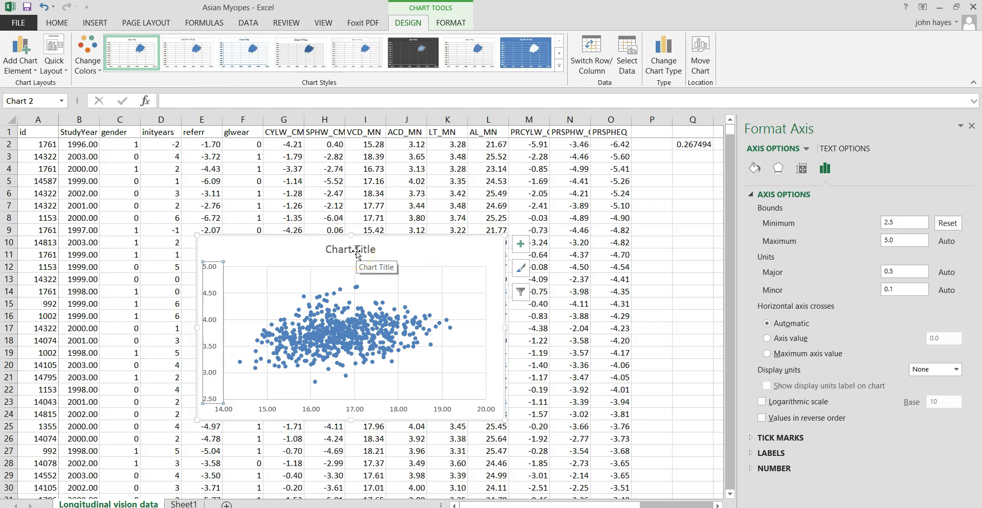
{"action": "left_click", "coordinate": [356, 251]}
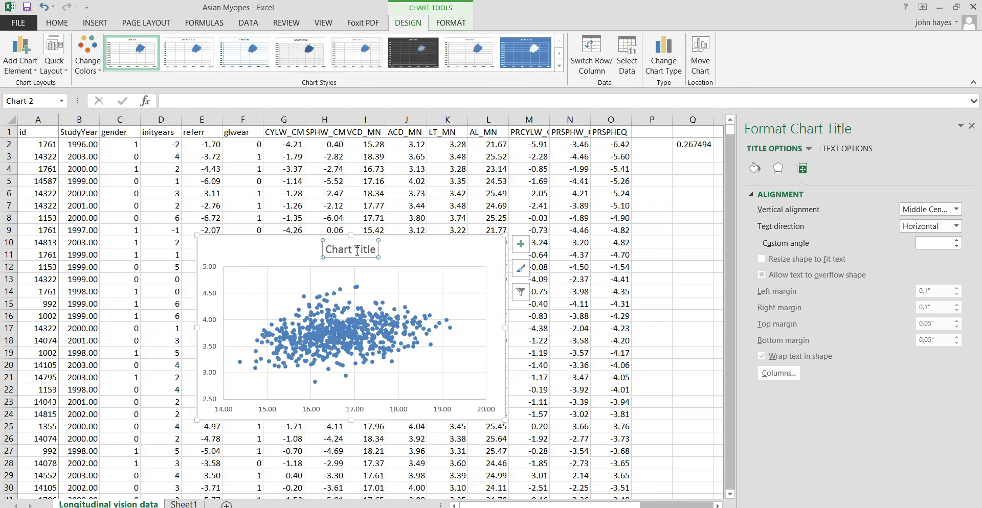
{"action": "key", "text": "Delete"}
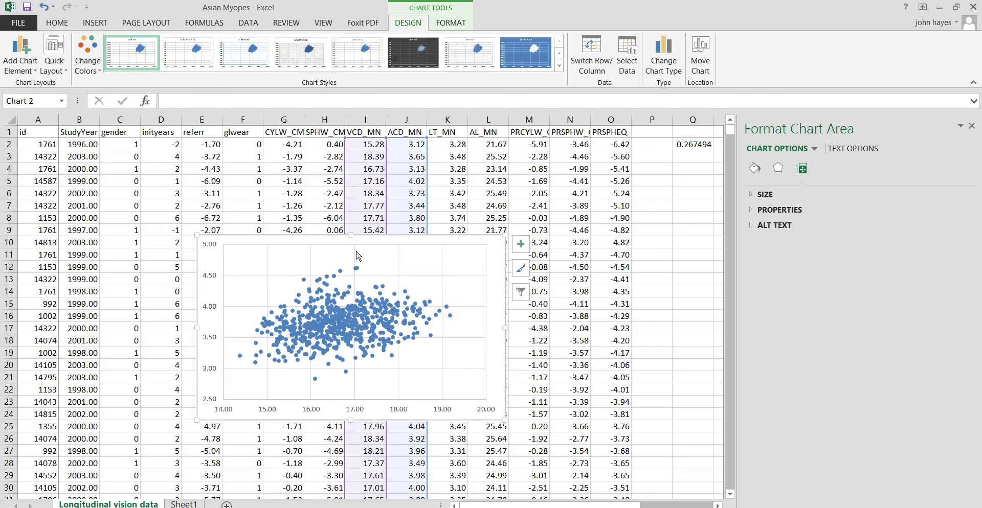
Add a primary horizontal axis title to the scatter chart reading "Vitreous Chamber Depth (mm)".
{"action": "left_click", "coordinate": [250, 257]}
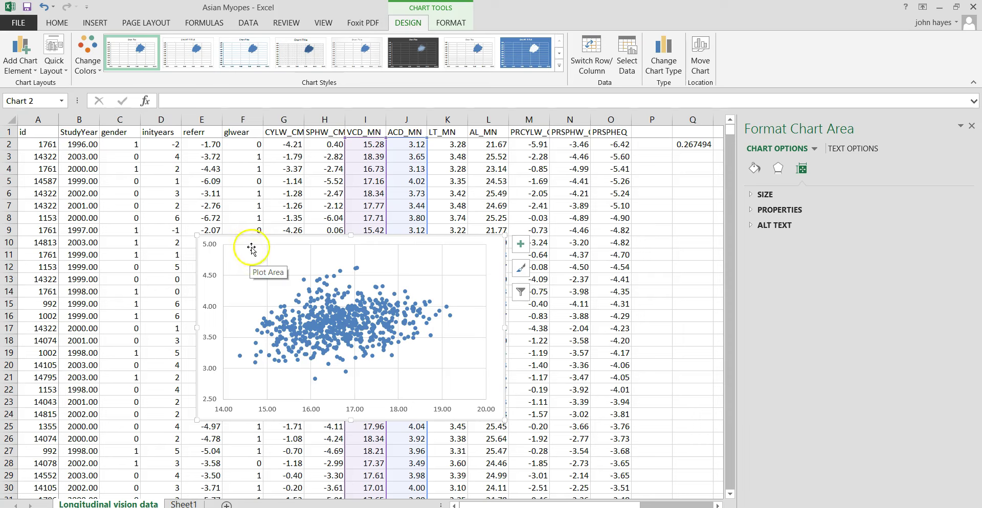
{"action": "left_click", "coordinate": [244, 247]}
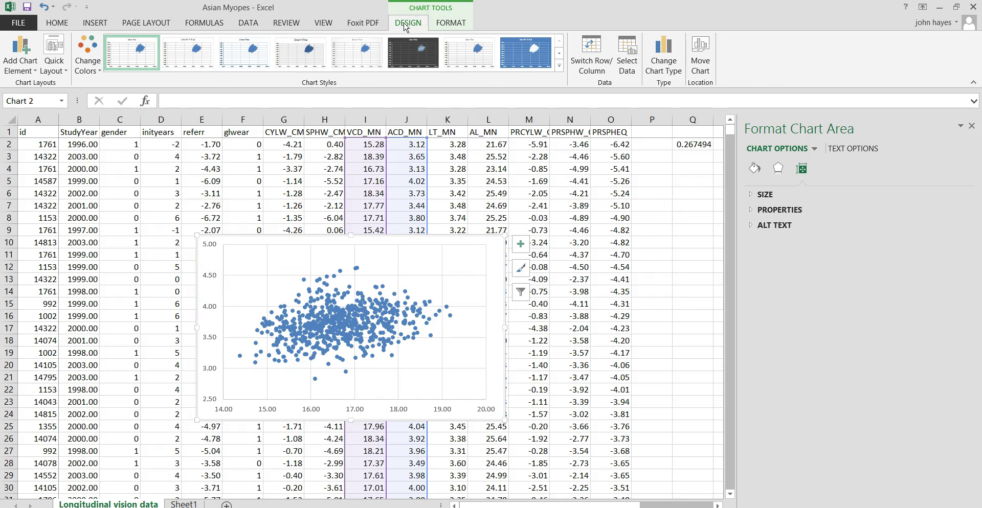
{"action": "left_click", "coordinate": [32, 54]}
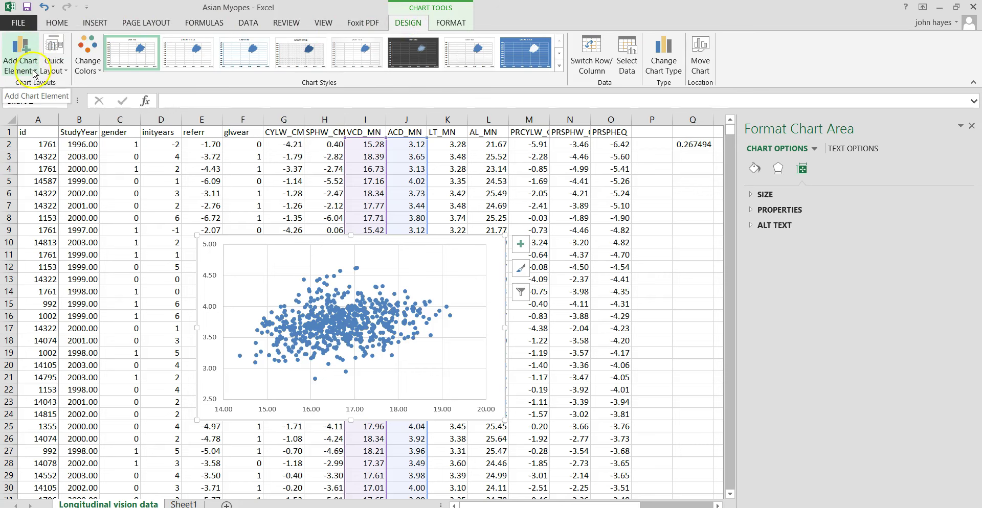
{"action": "left_click", "coordinate": [34, 72]}
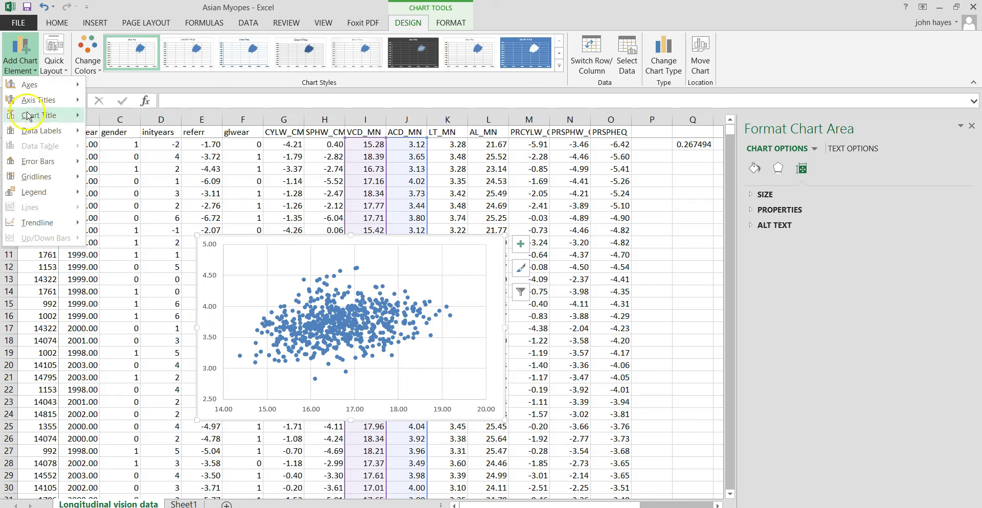
{"action": "left_click", "coordinate": [49, 114]}
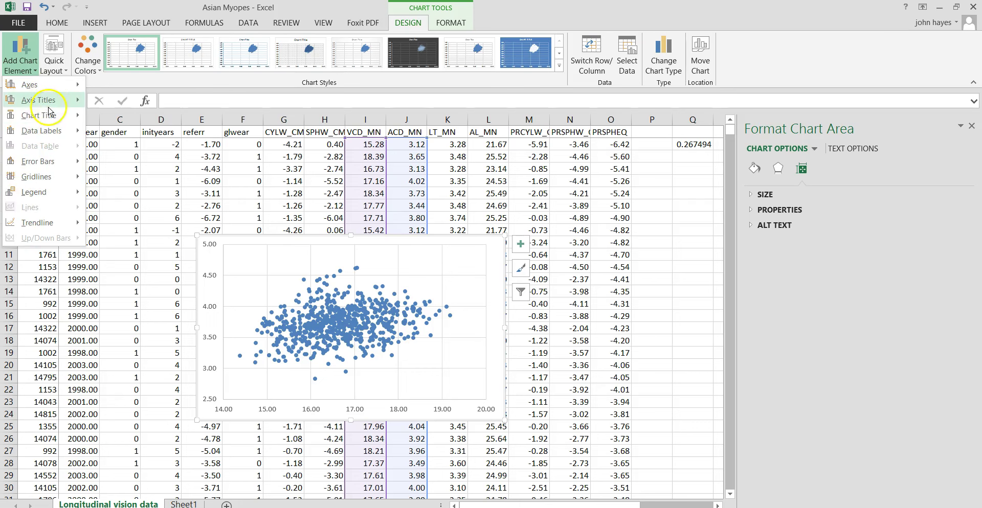
{"action": "left_click", "coordinate": [41, 101]}
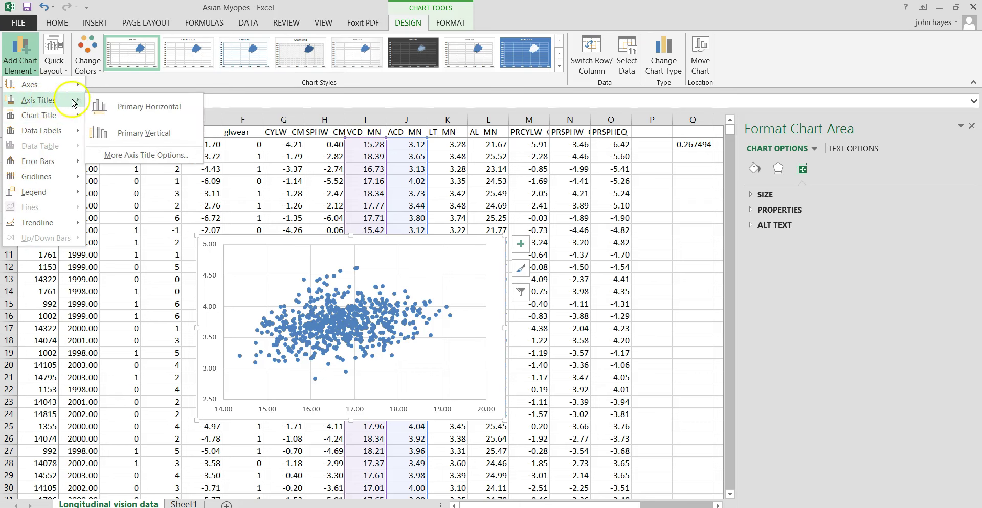
{"action": "left_click", "coordinate": [115, 108]}
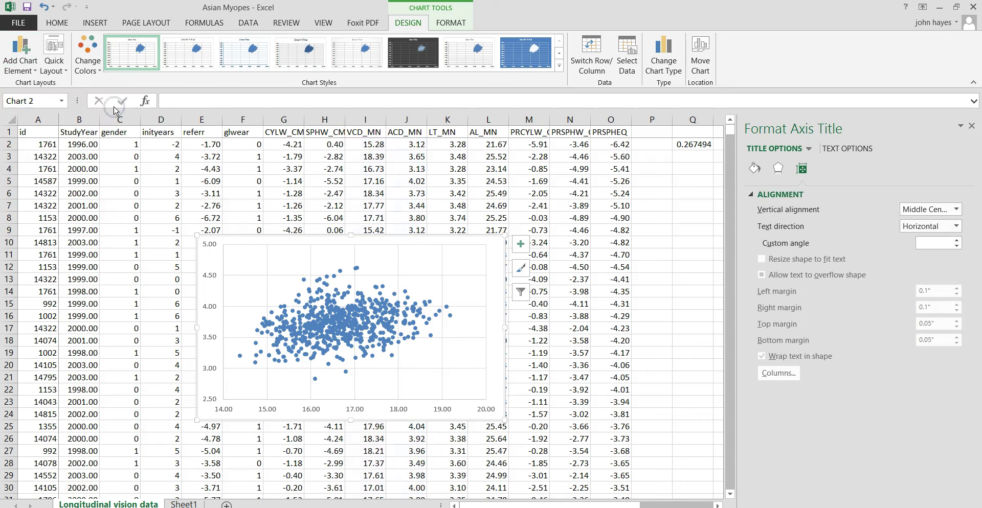
{"action": "left_click", "coordinate": [178, 100]}
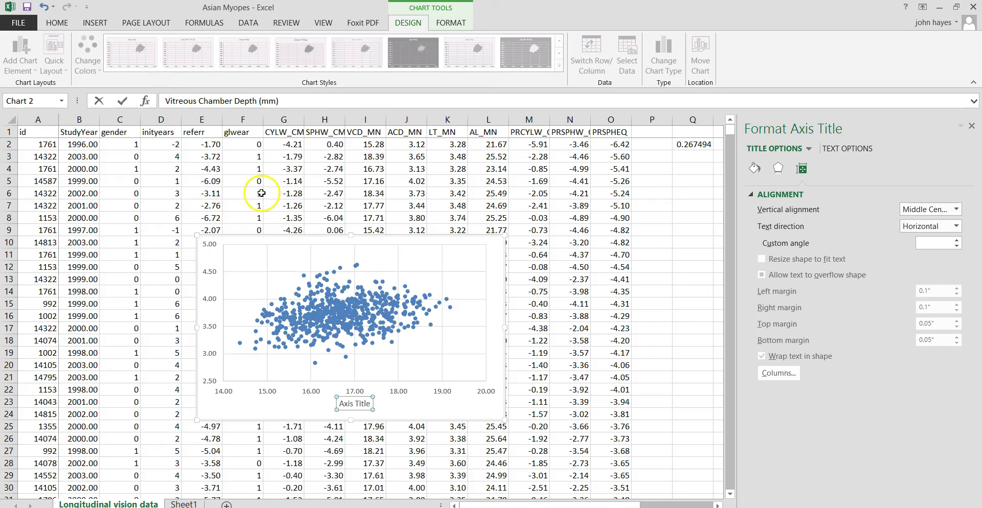
{"action": "key", "text": "Return"}
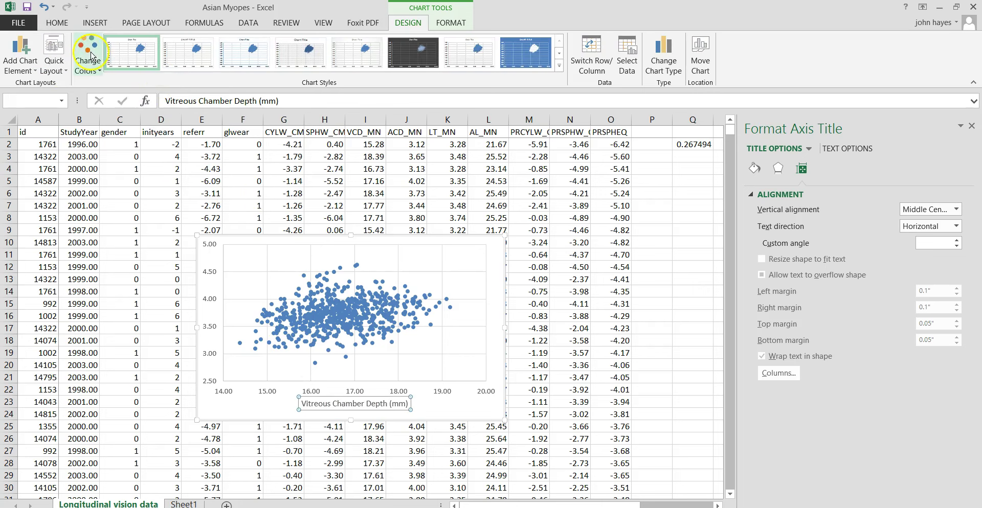
Add a primary vertical axis title to the scatter chart reading "Anterior Chamber Depth (mm)".
{"action": "left_click", "coordinate": [33, 71]}
{"action": "mouse_move", "coordinate": [46, 100]}
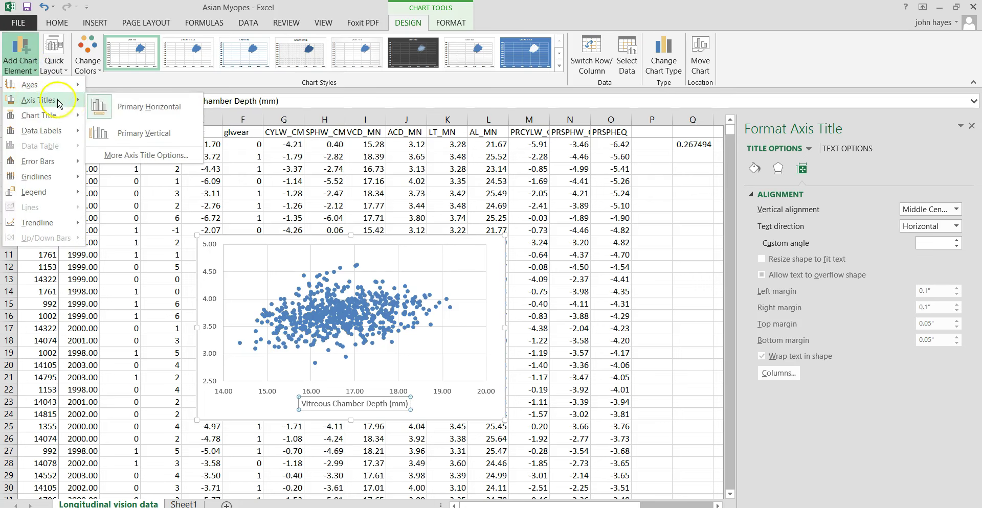
{"action": "left_click", "coordinate": [114, 135]}
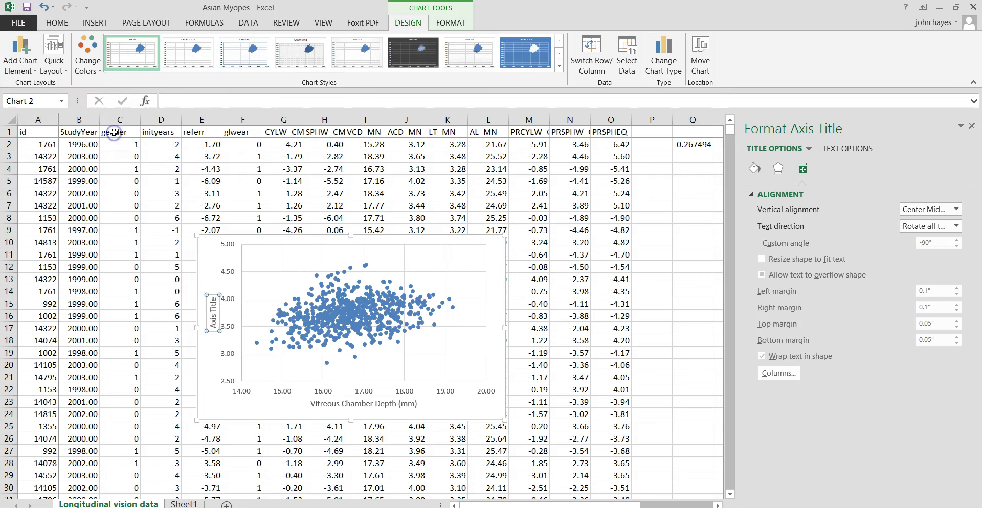
{"action": "left_click", "coordinate": [174, 101]}
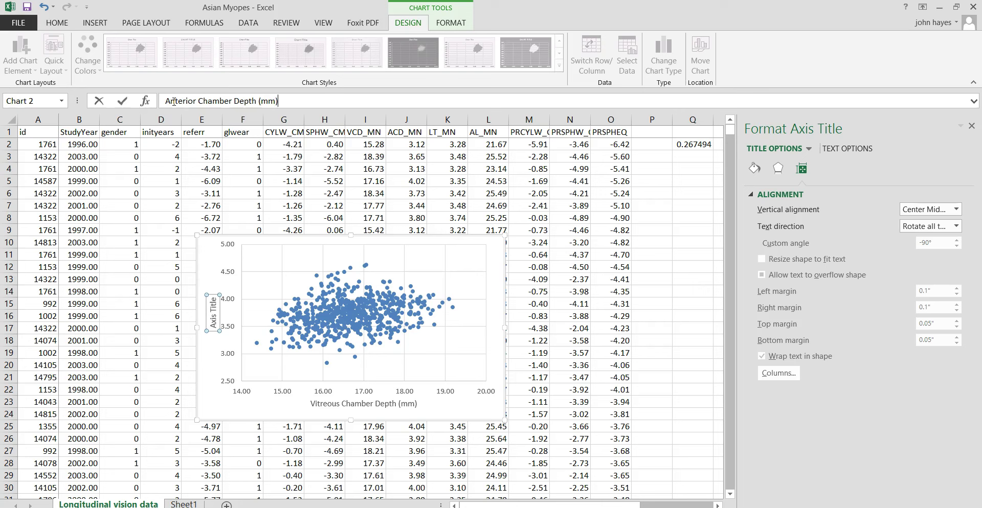
{"action": "key", "text": "Return"}
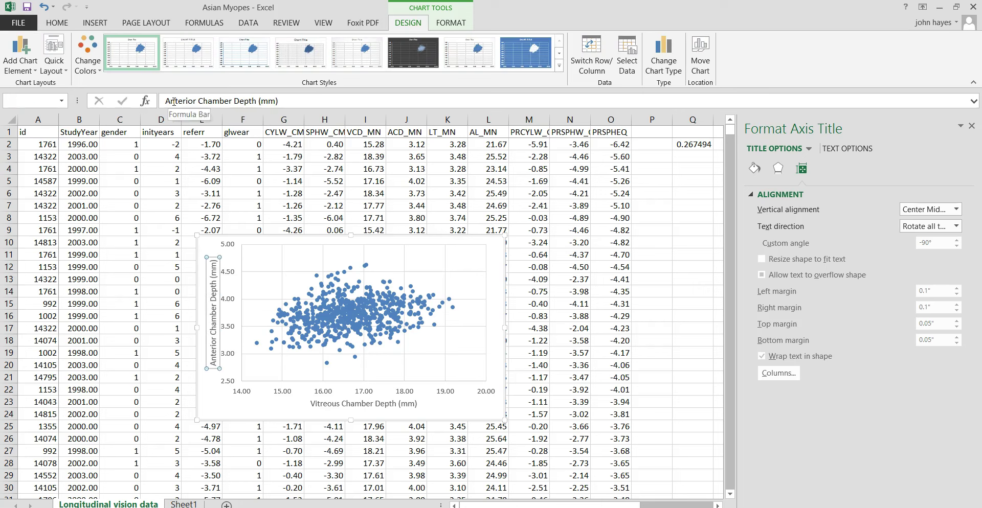